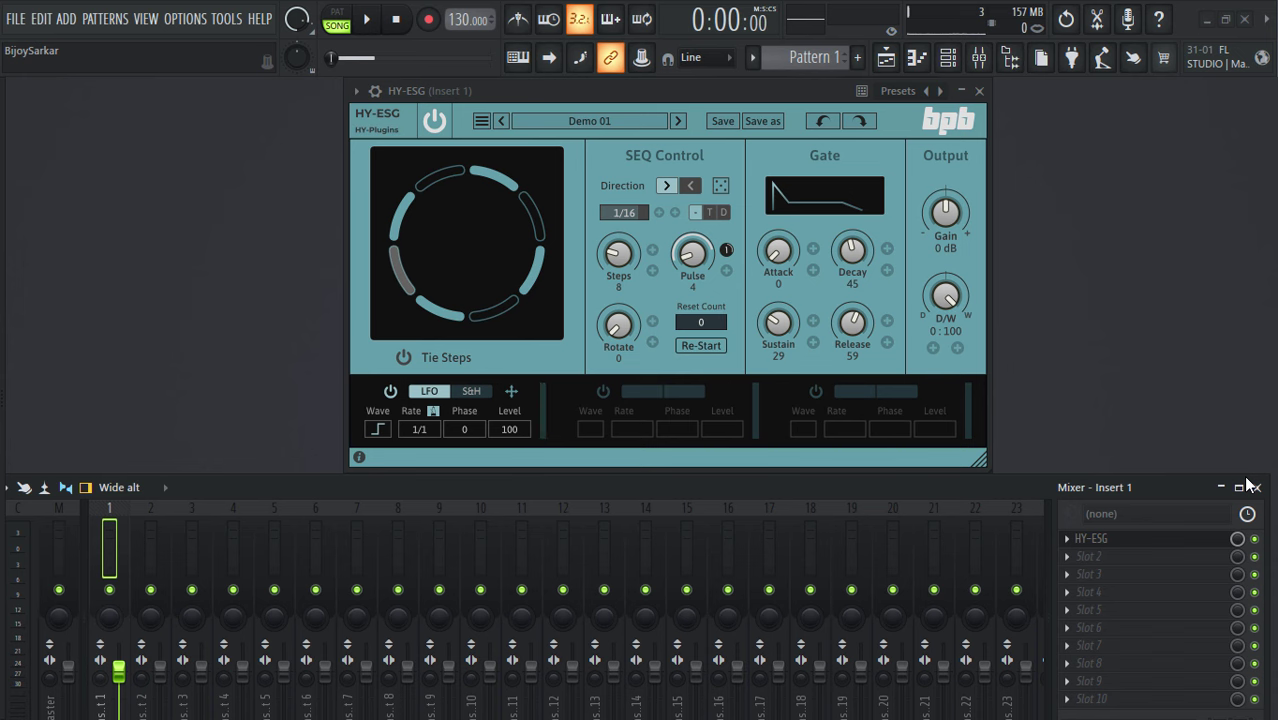
click(567, 119)
mouse_move(576, 144)
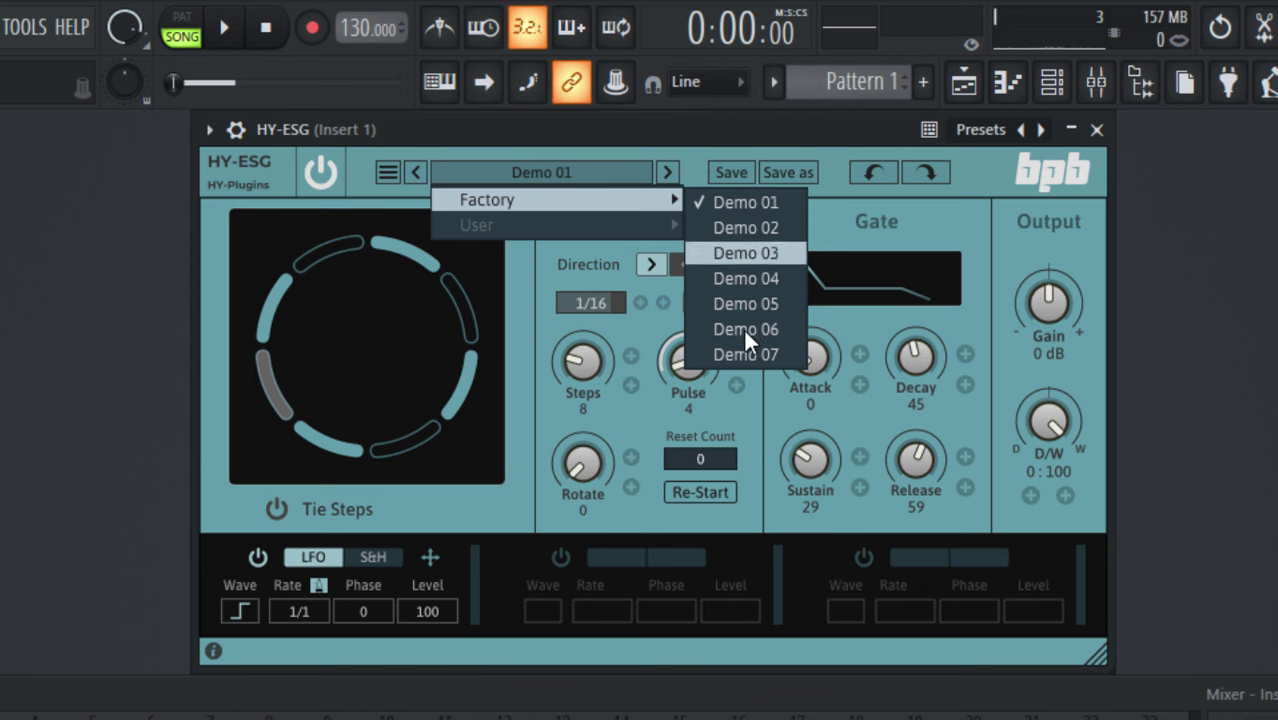
click(744, 130)
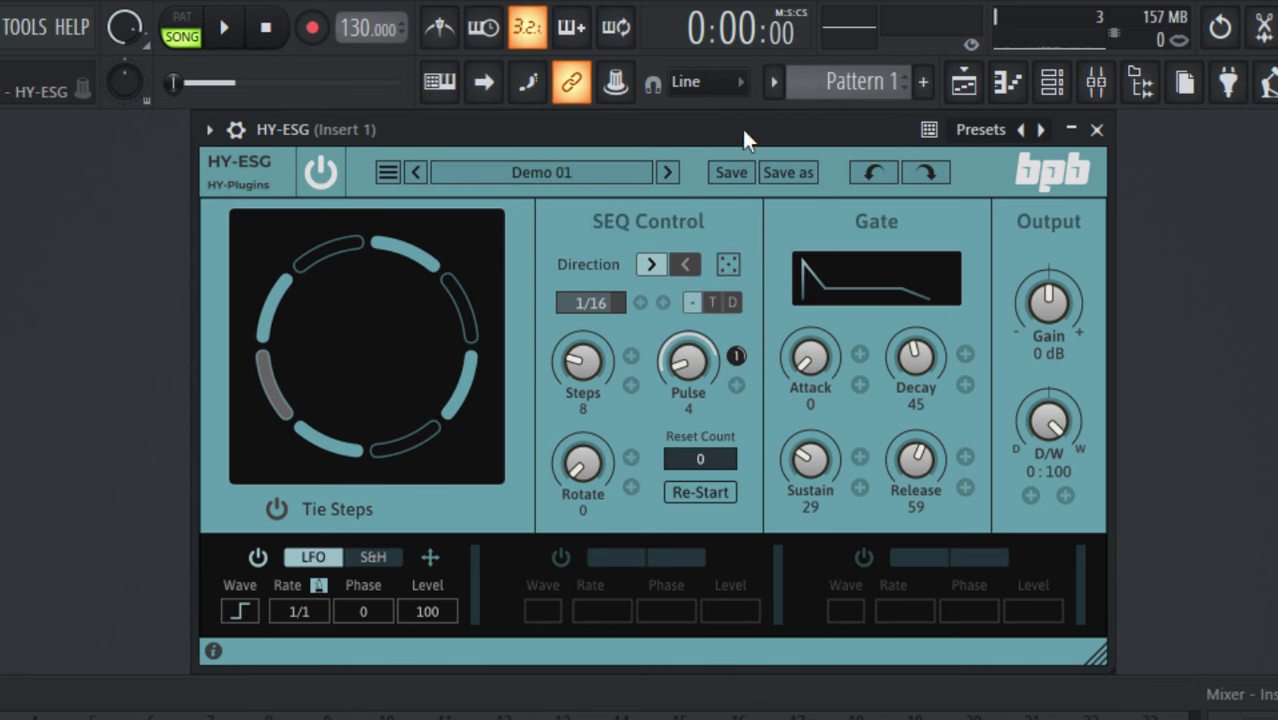
click(387, 173)
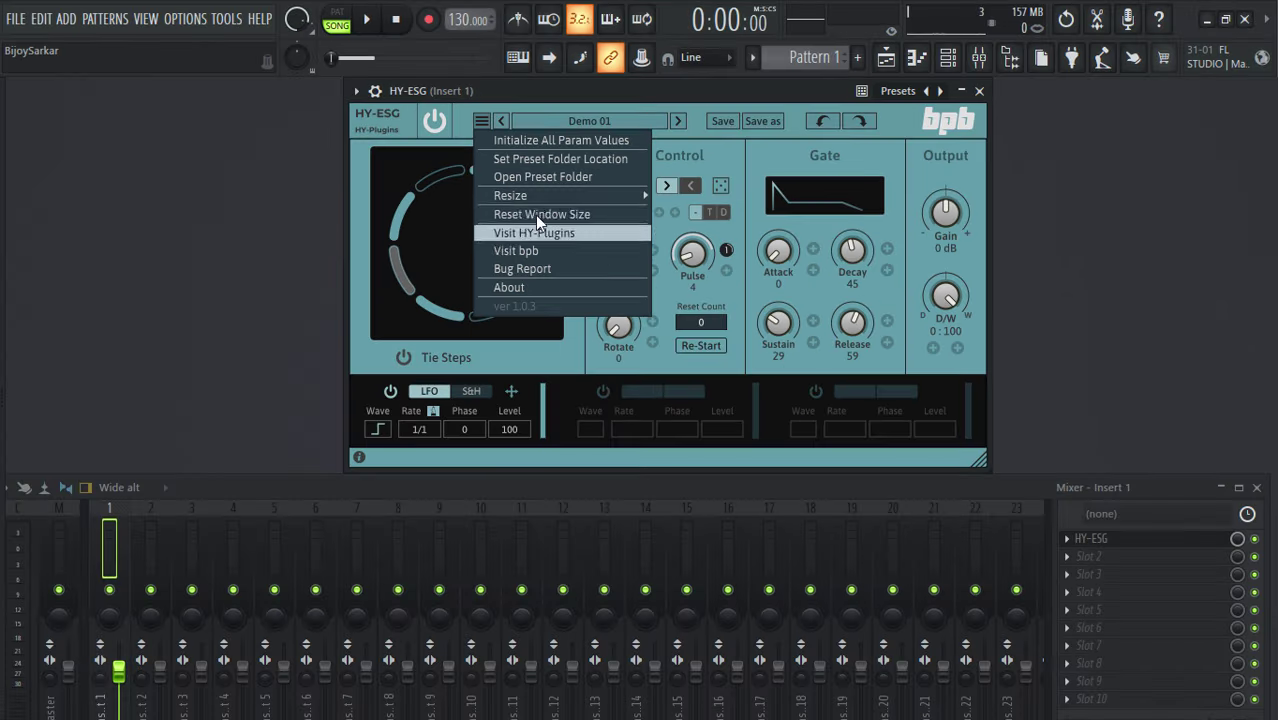
mouse_move(534, 195)
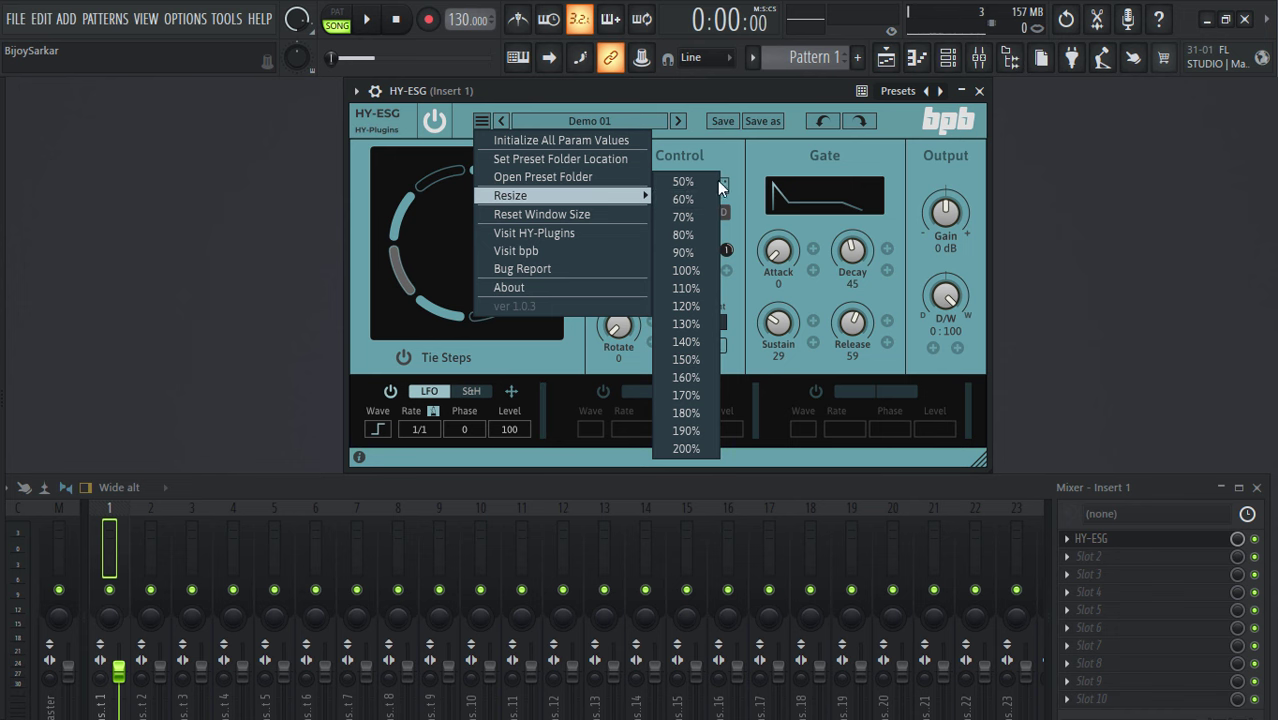
click(680, 323)
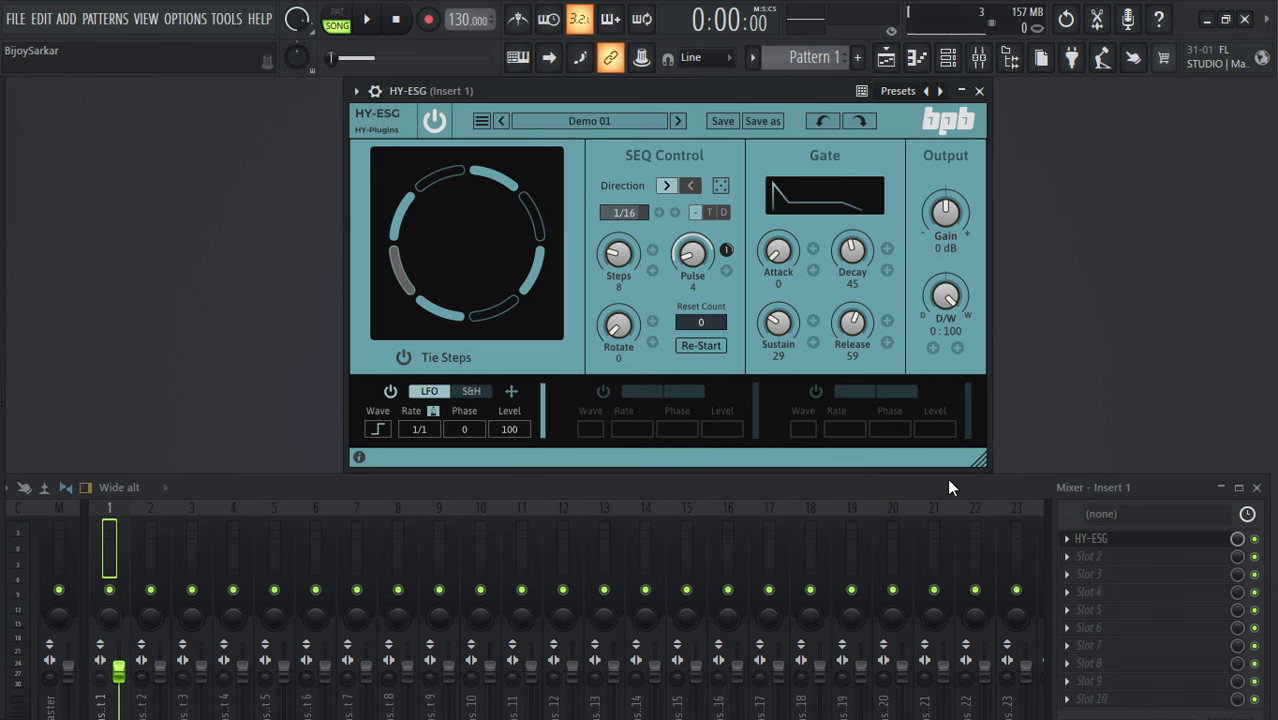
Switch off the HY-ESG slot, play the track to hear the dry sound, then stop.
click(1254, 538)
key(space)
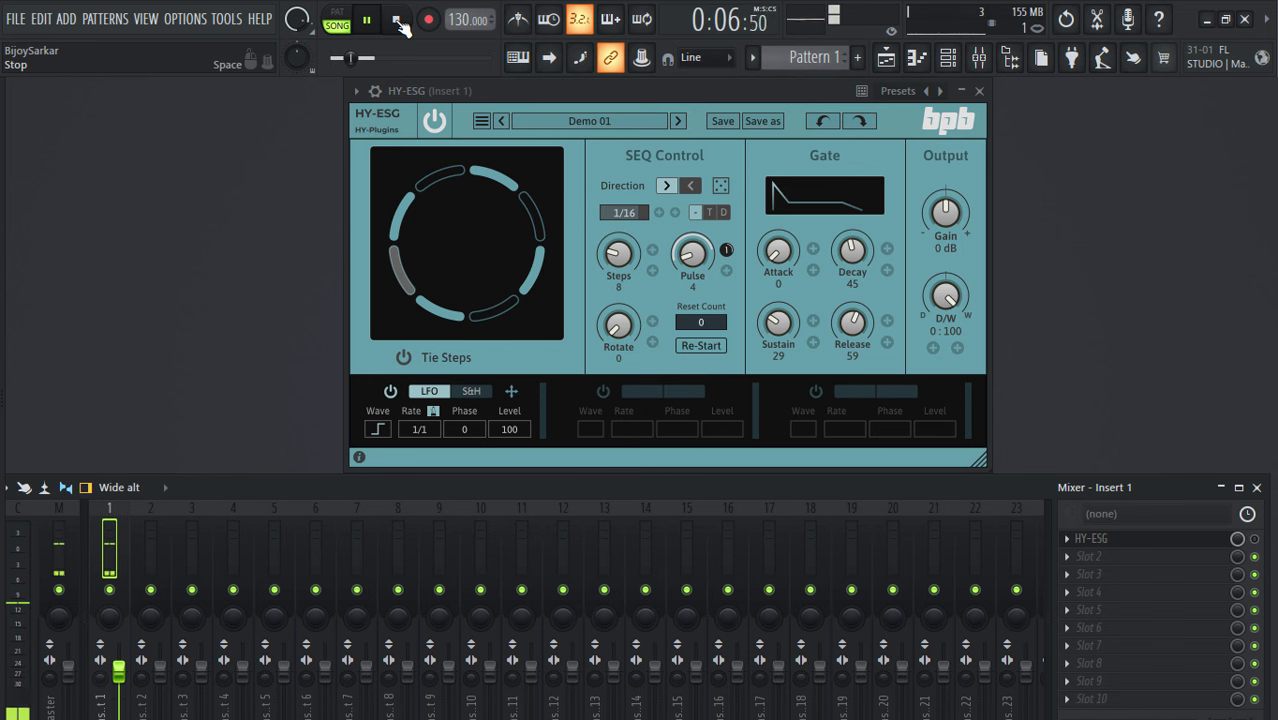
click(400, 24)
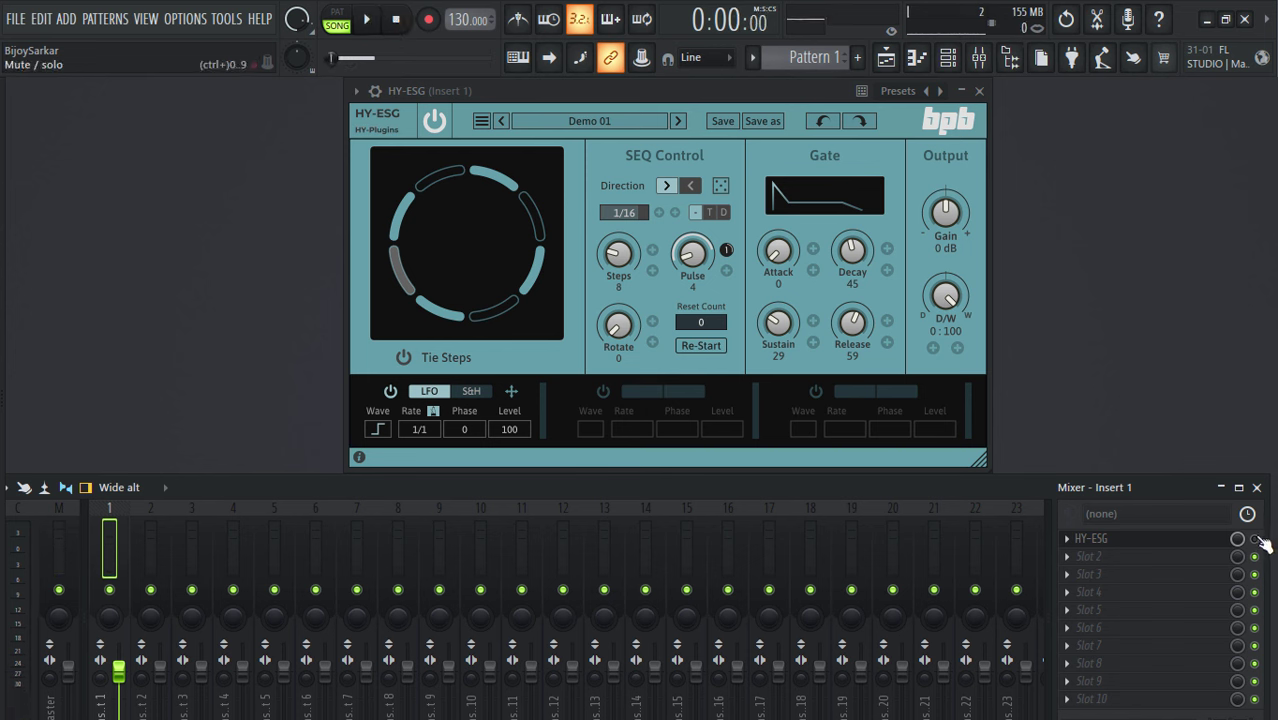
Keep HY-ESG on the Demo 01 preset and start playback to hear it.
click(592, 123)
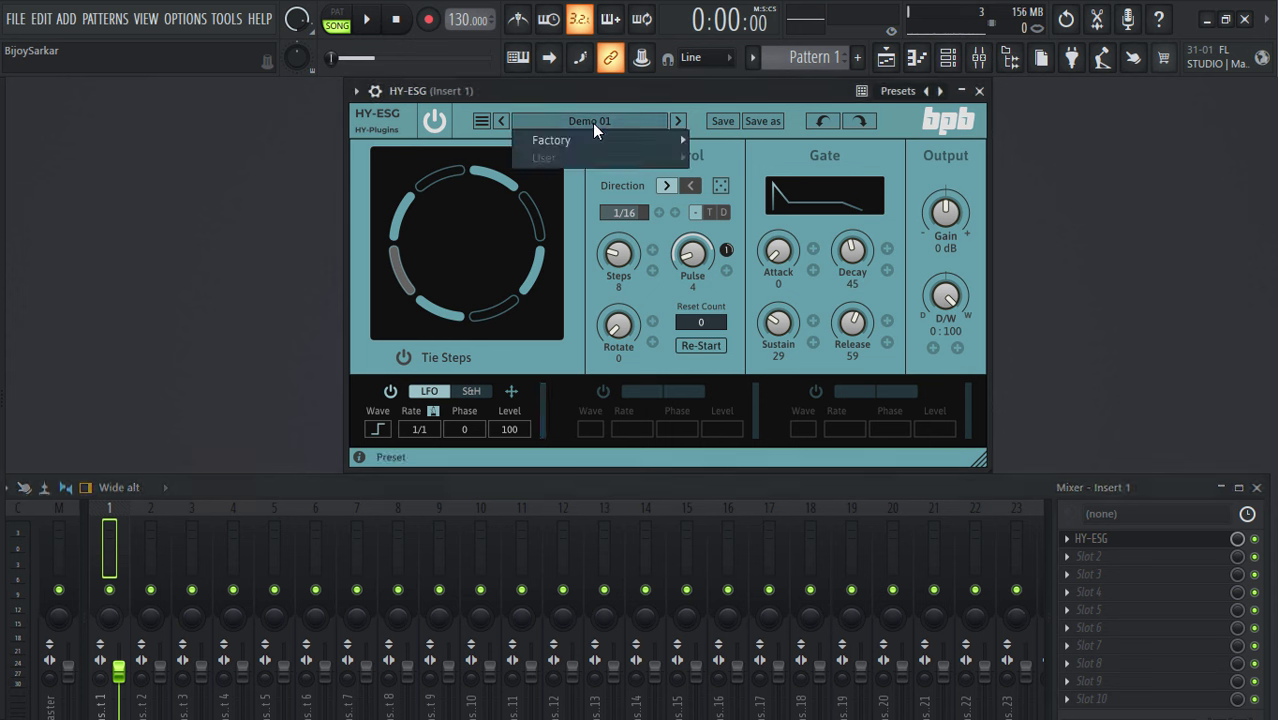
mouse_move(576, 139)
click(725, 142)
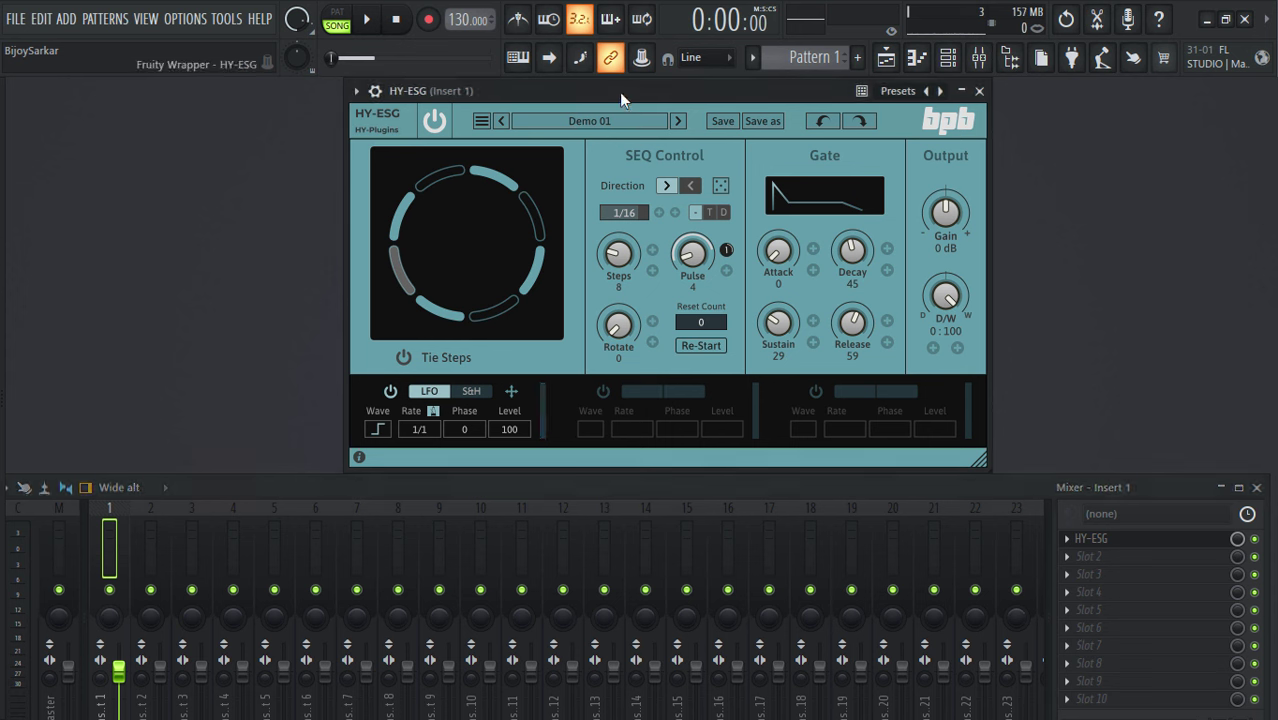
click(373, 20)
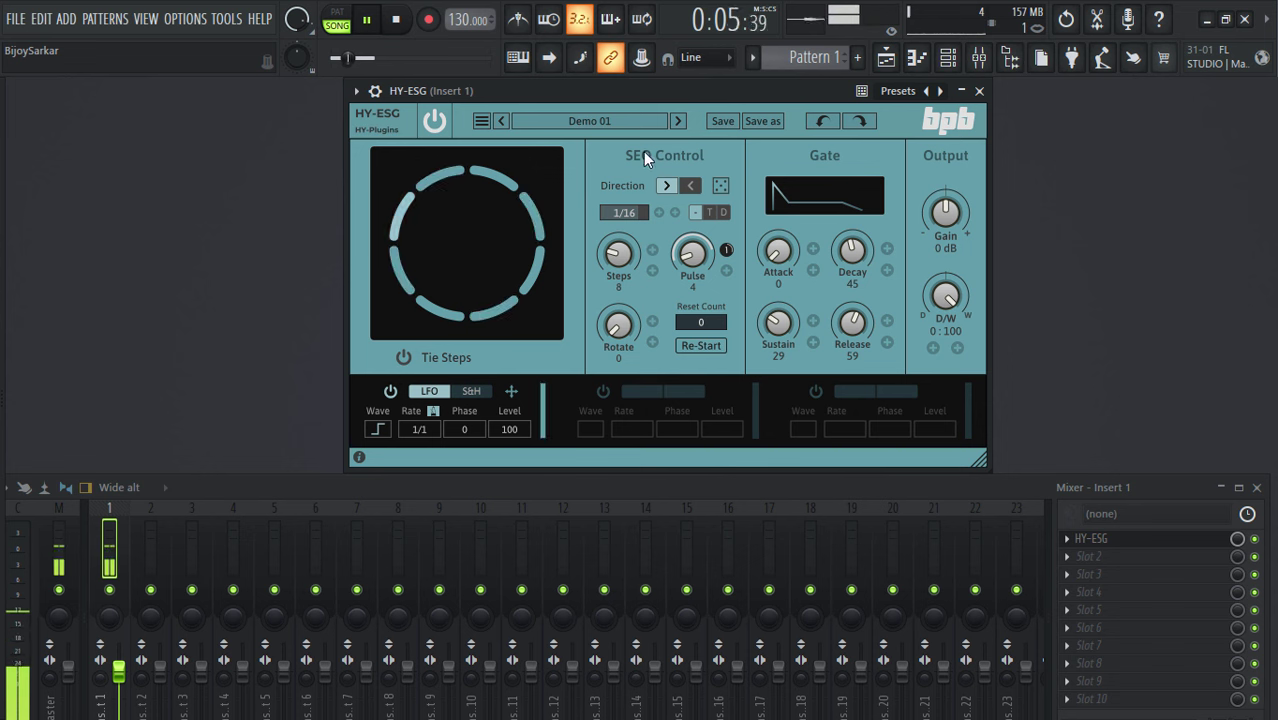
Audition HY-ESG factory presets Demo 02, Demo 03 and Demo 04 during playback.
click(677, 120)
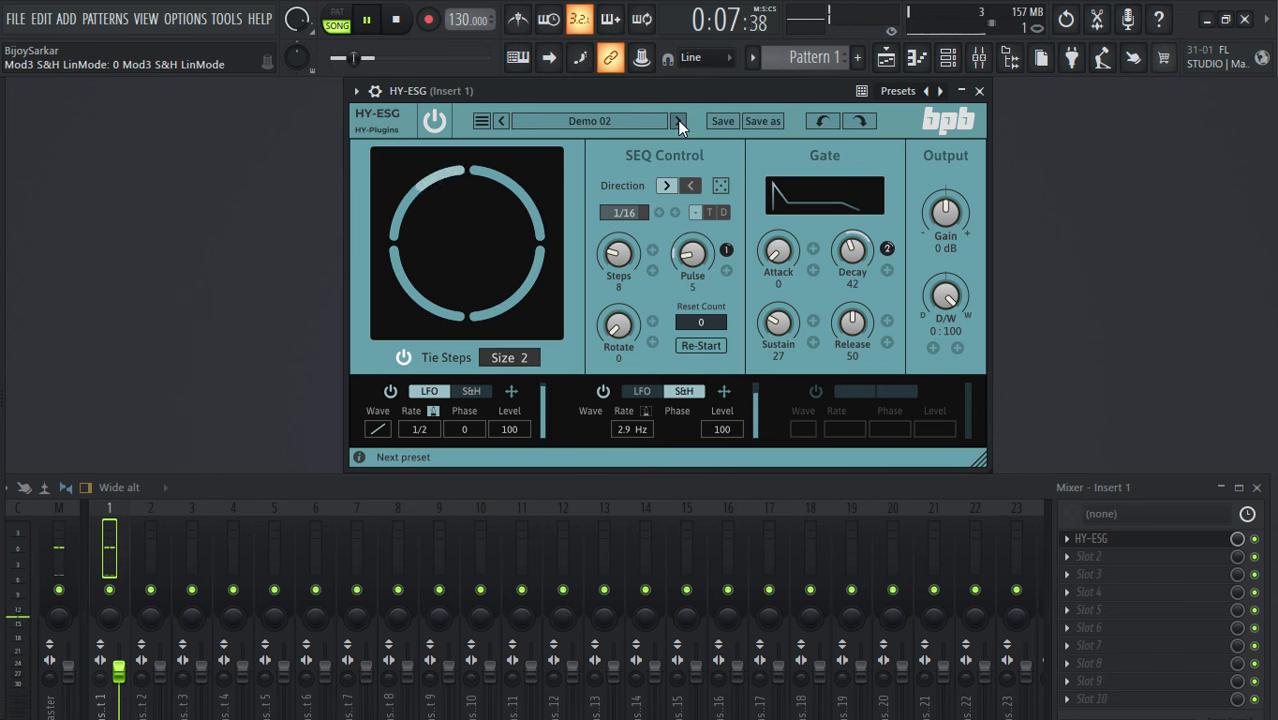
click(628, 120)
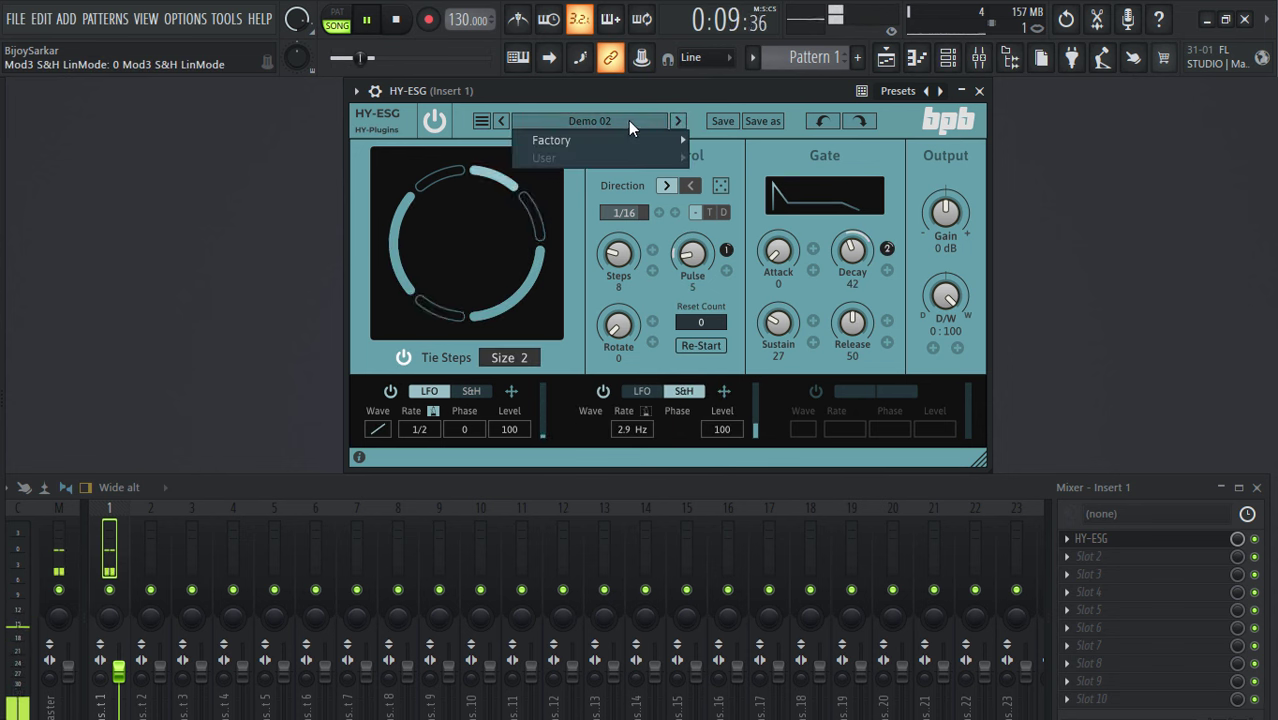
mouse_move(618, 142)
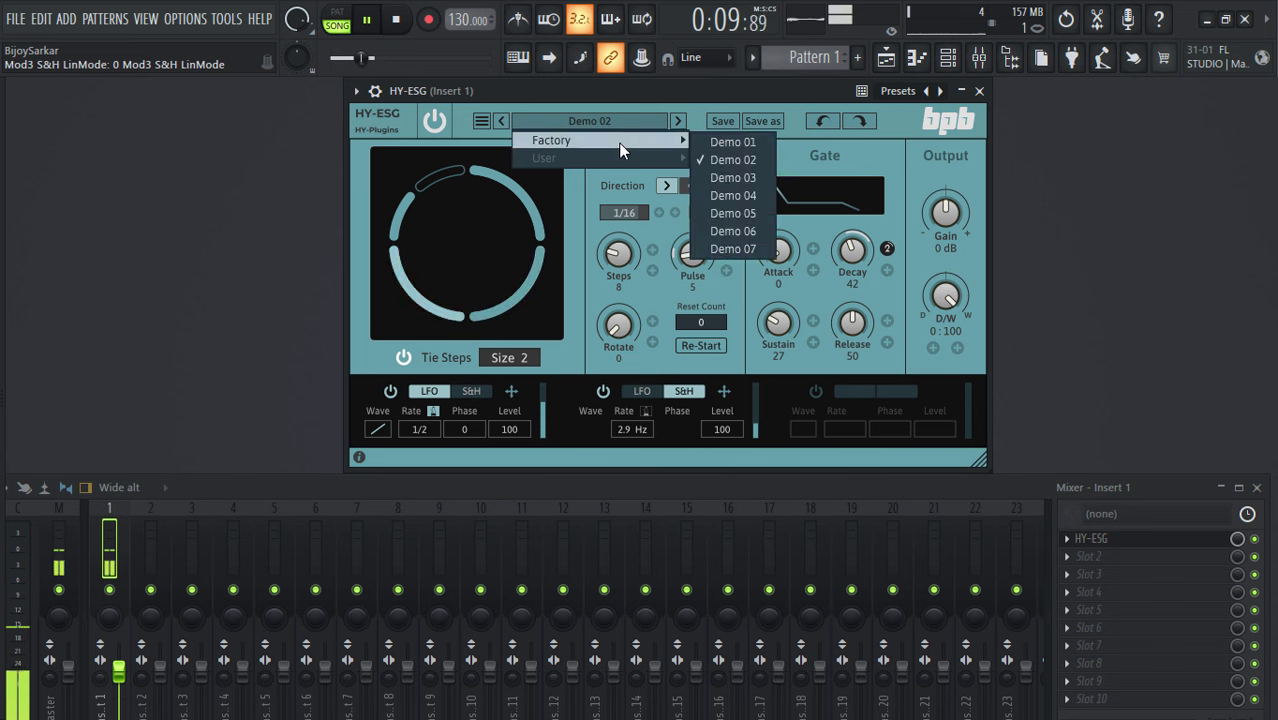
click(733, 178)
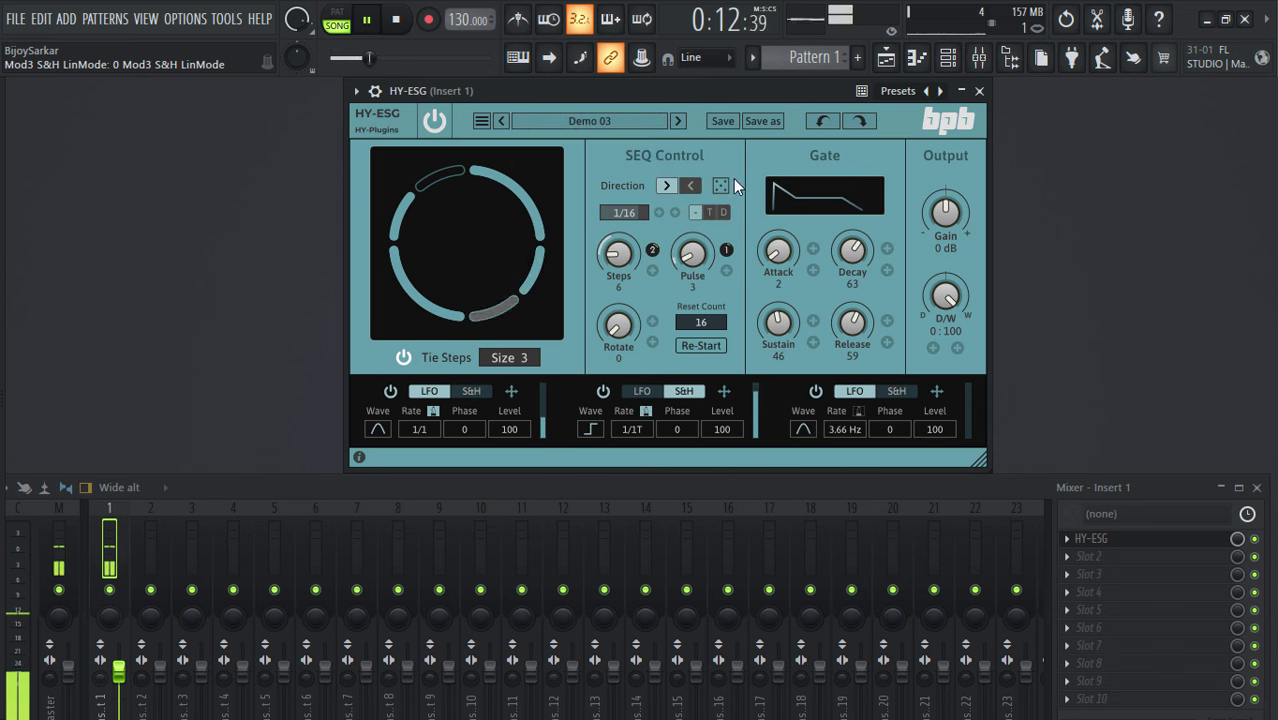
click(636, 120)
mouse_move(646, 144)
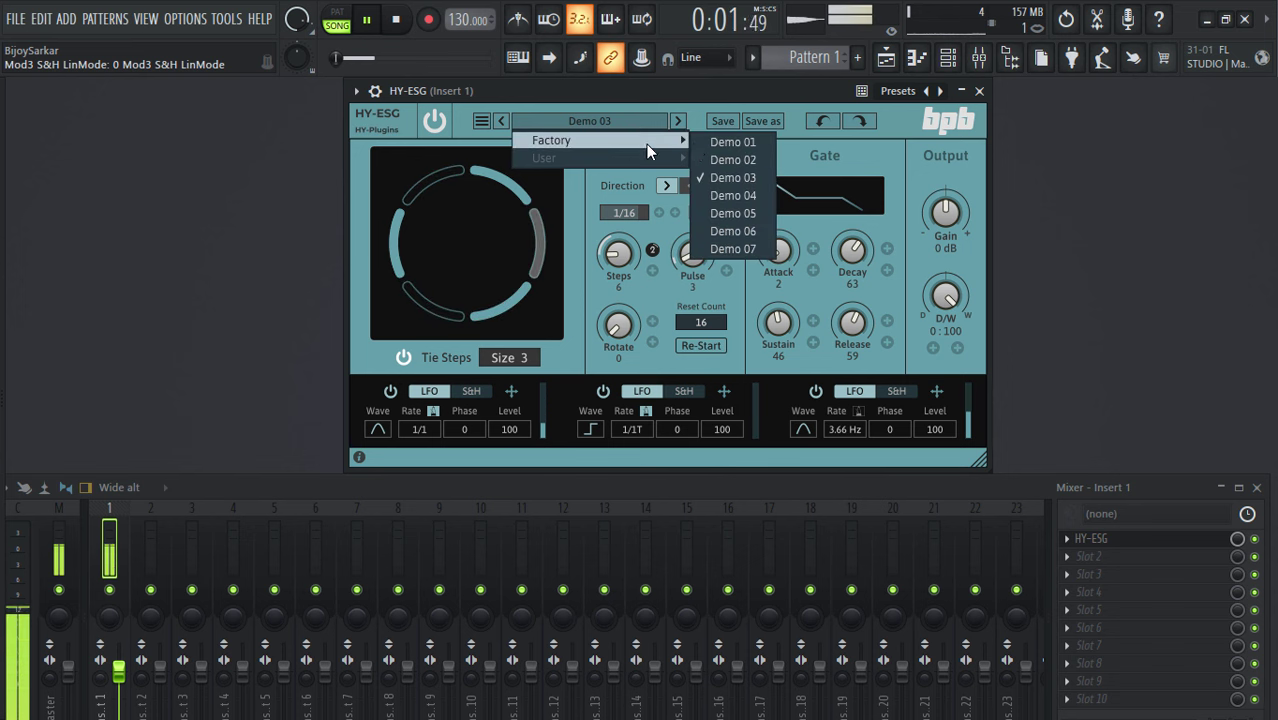
click(726, 196)
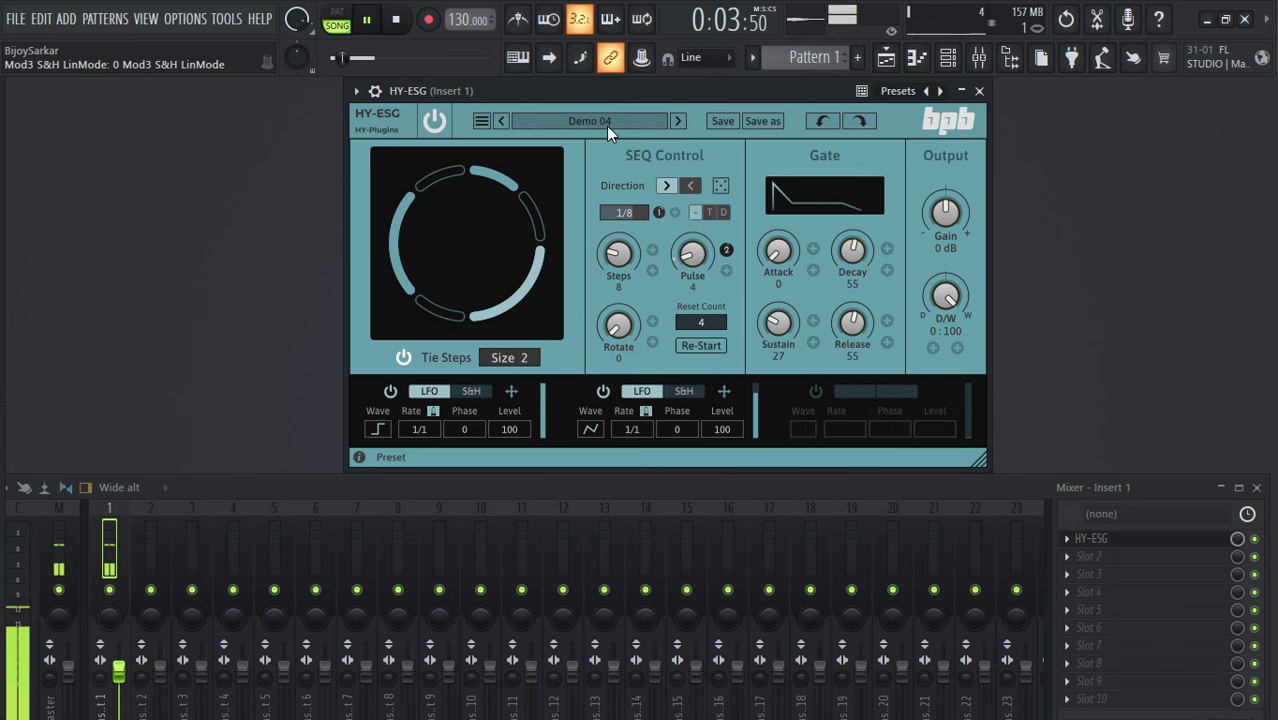
Load the Demo 05 and then the Demo 06 factory presets in HY-ESG.
click(606, 125)
mouse_move(608, 148)
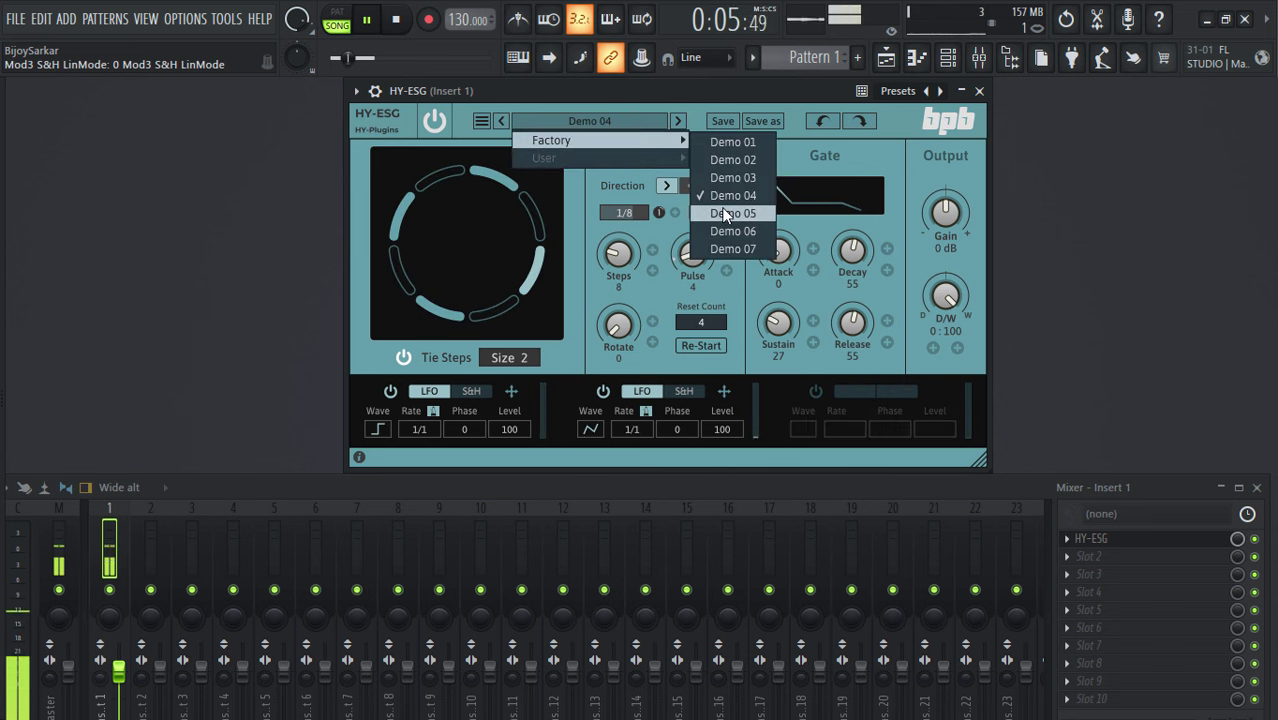
click(726, 214)
click(629, 120)
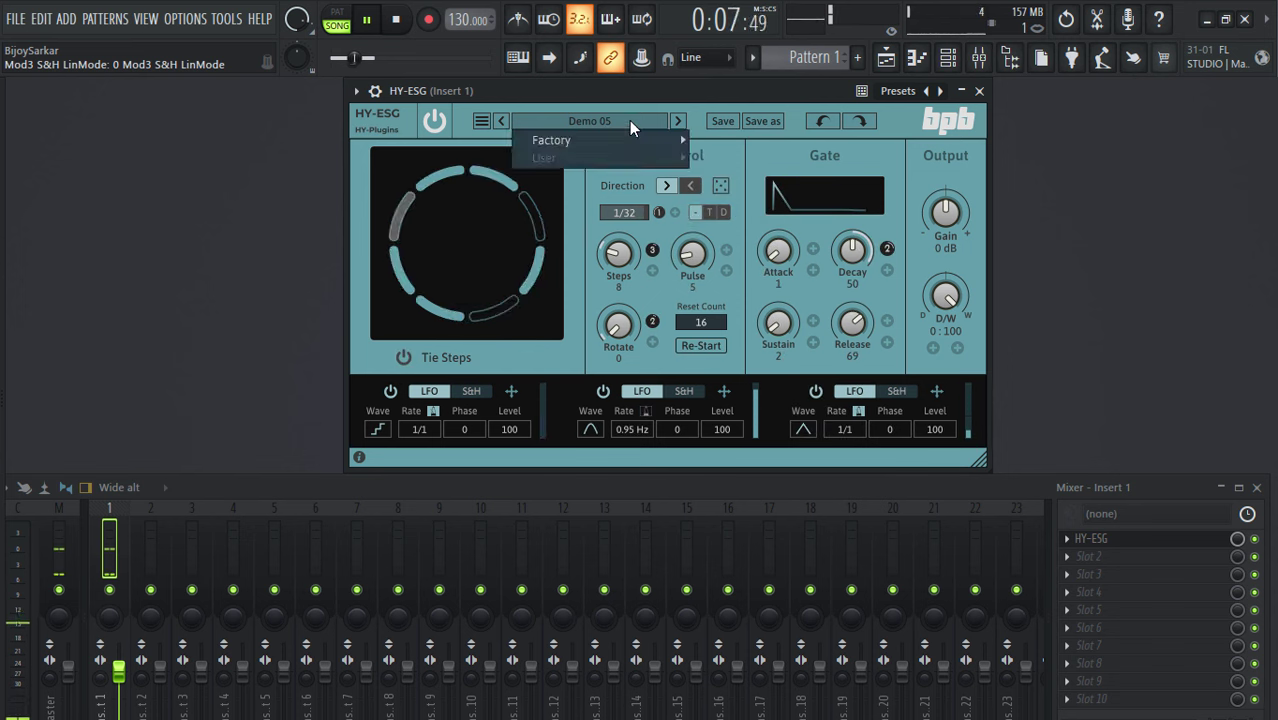
mouse_move(629, 140)
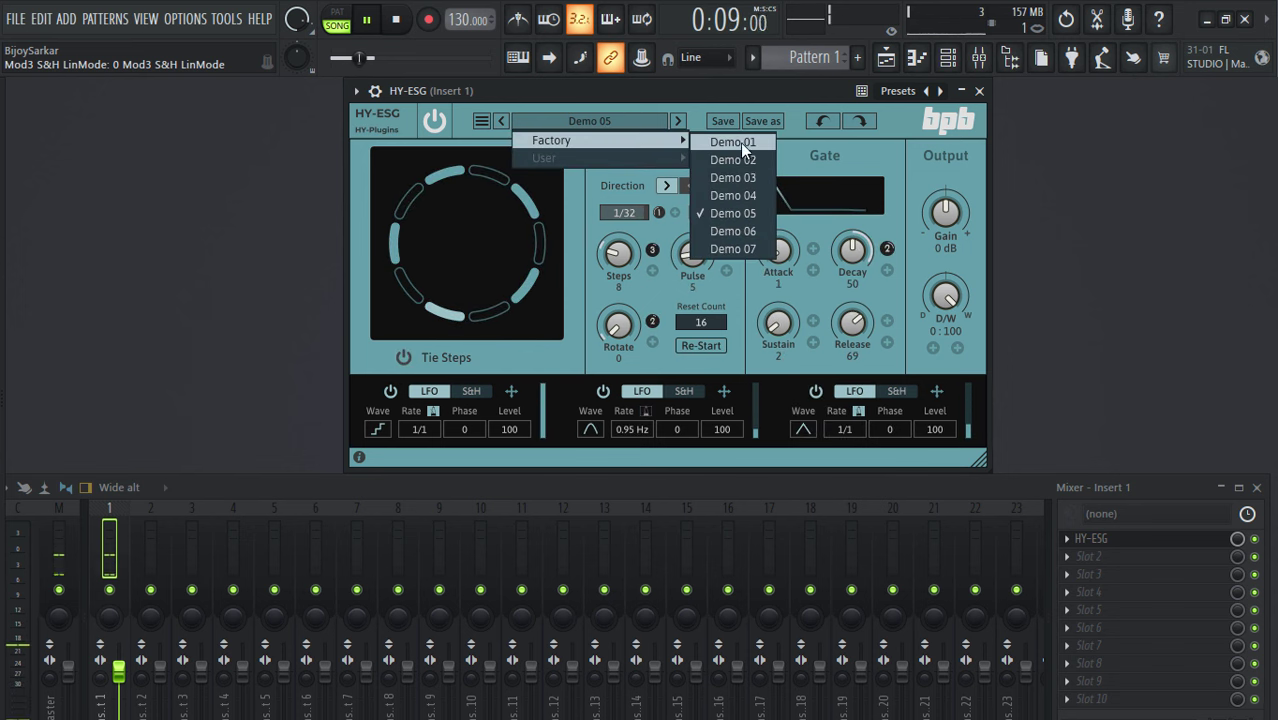
click(726, 231)
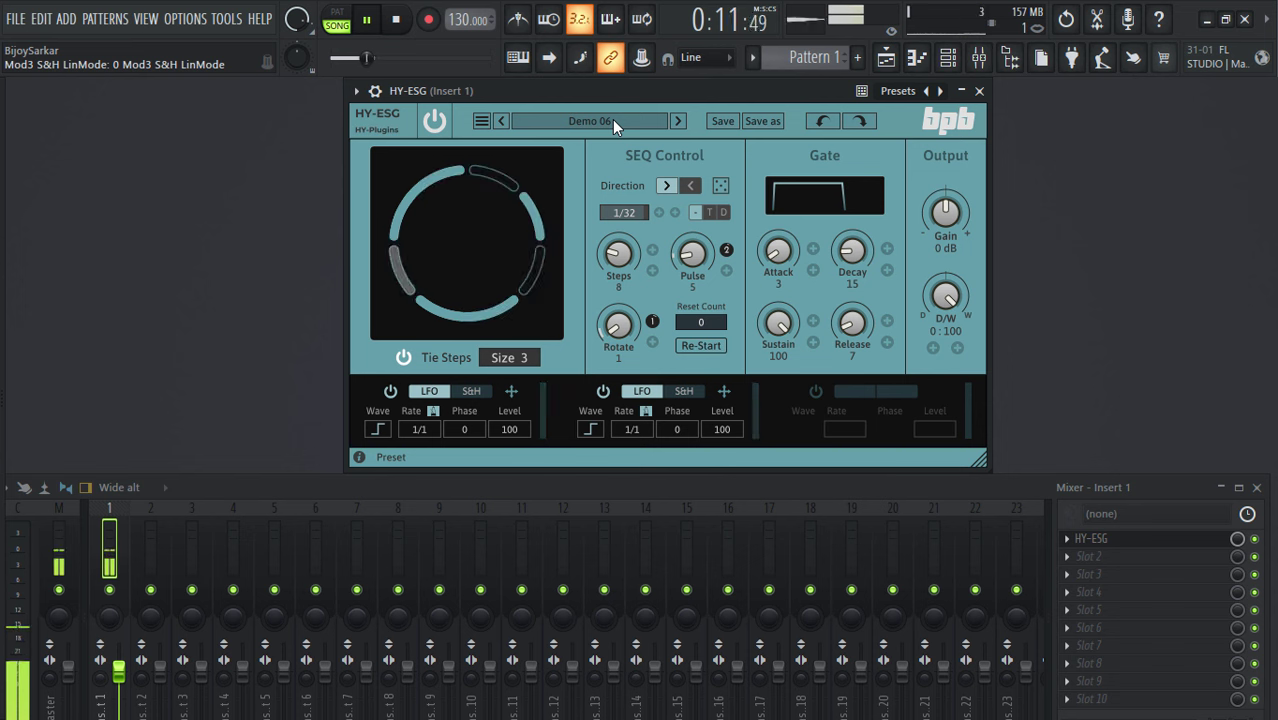
Try the Demo 07 factory preset, then go back to Demo 06.
click(612, 121)
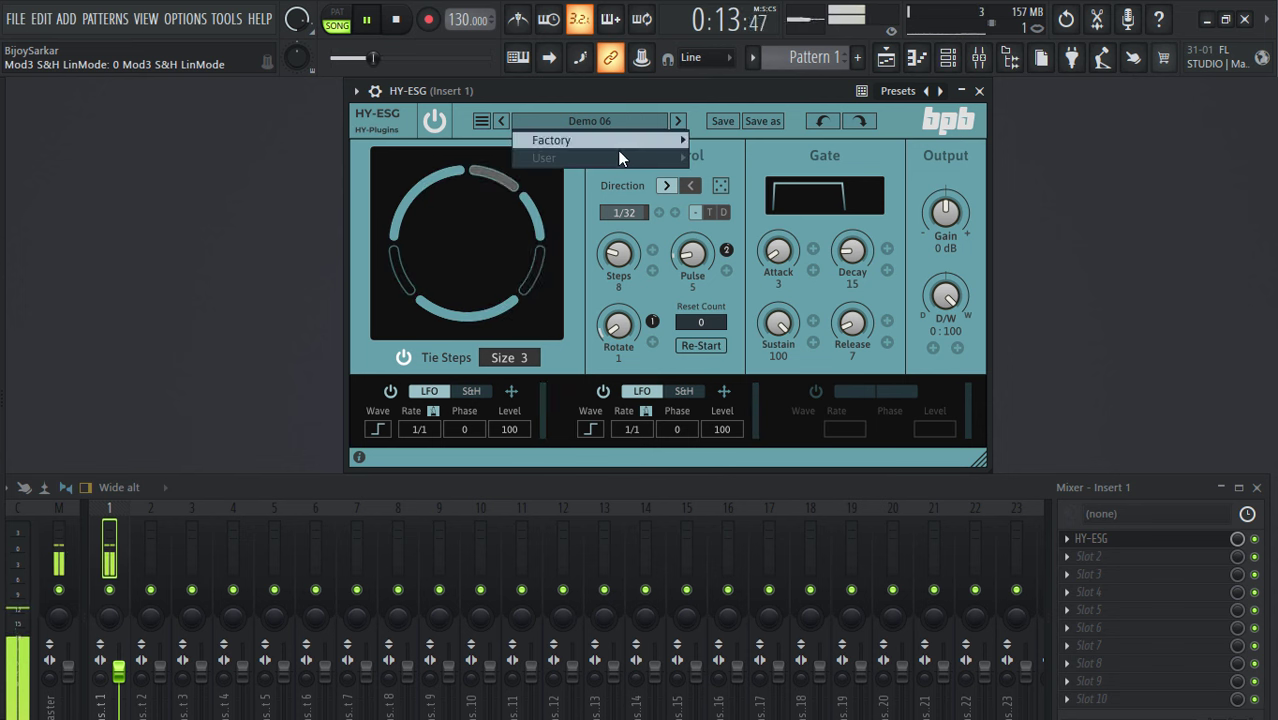
mouse_move(620, 145)
click(728, 248)
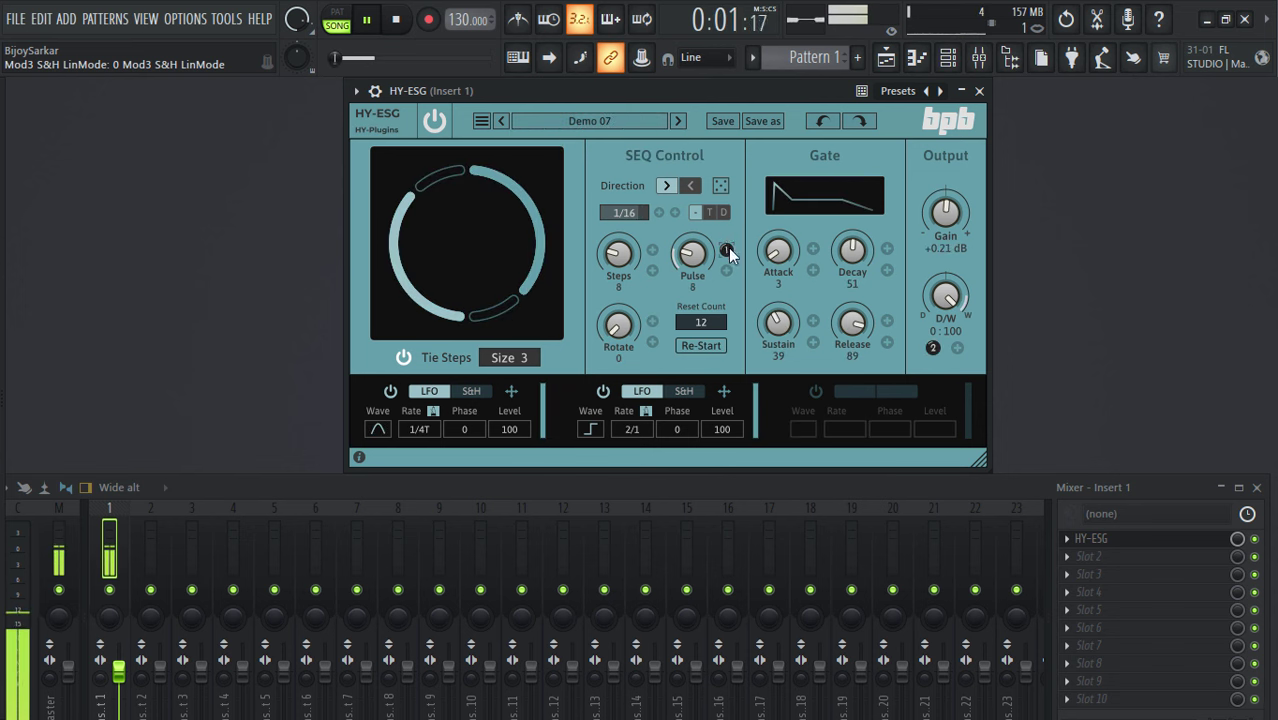
click(614, 121)
mouse_move(669, 137)
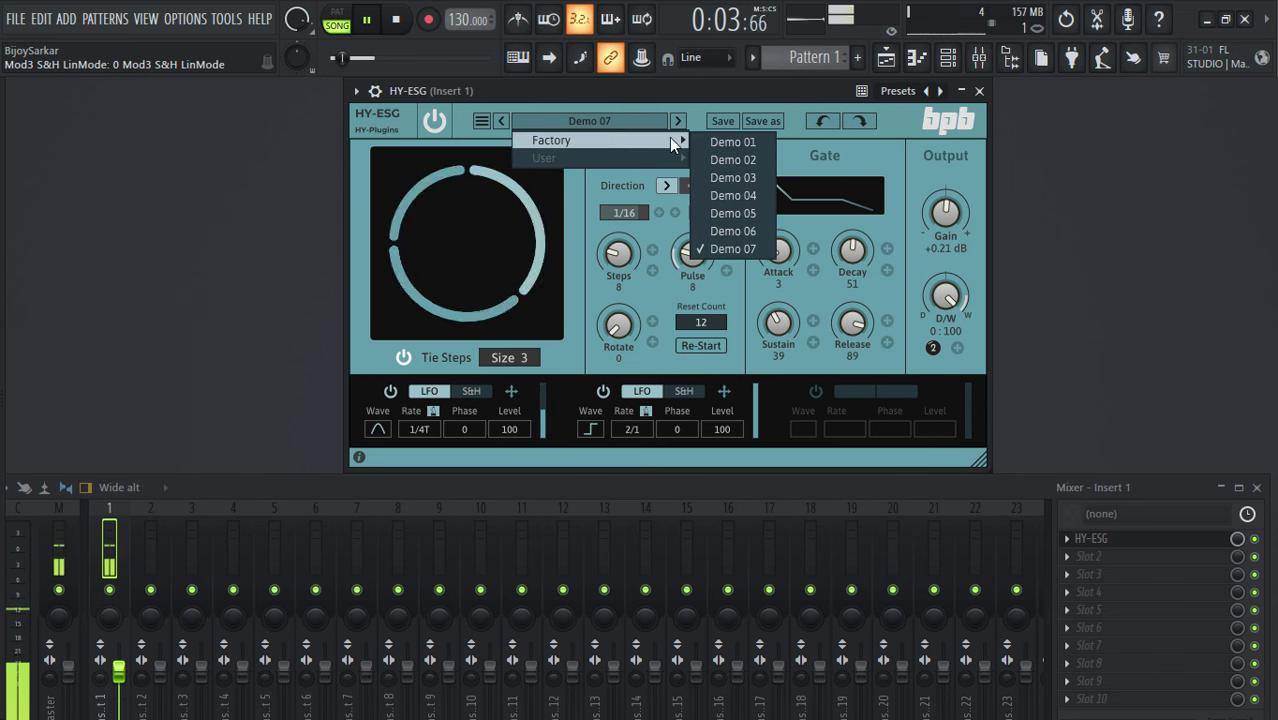
click(727, 230)
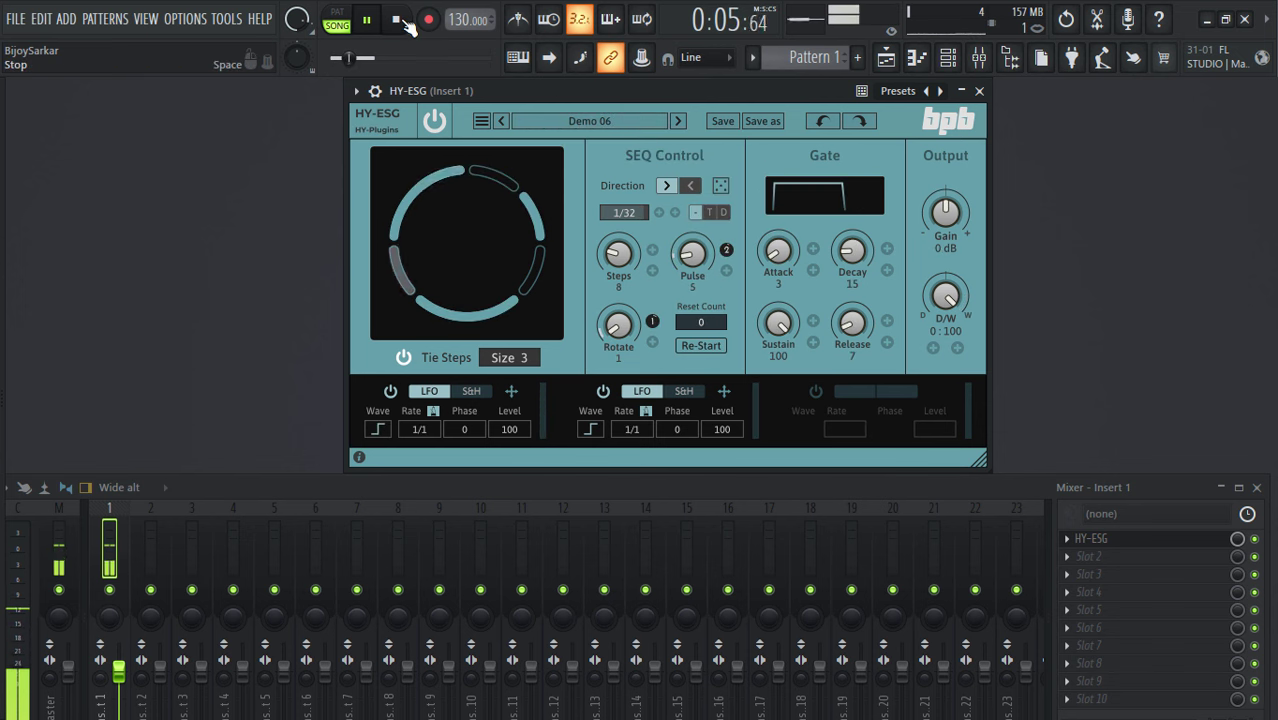
click(400, 20)
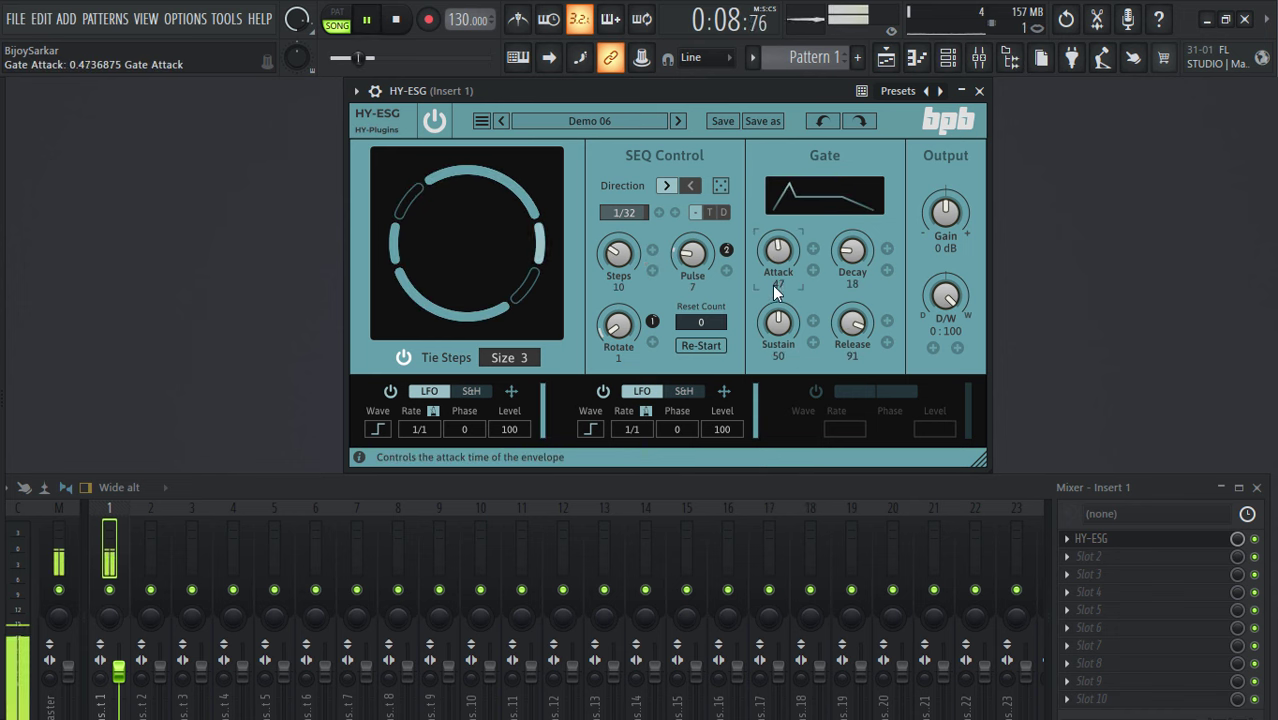
Set HY-ESG gate attack to 0 and release to 64, and rotate the pattern forward.
drag(772, 285, 771, 401)
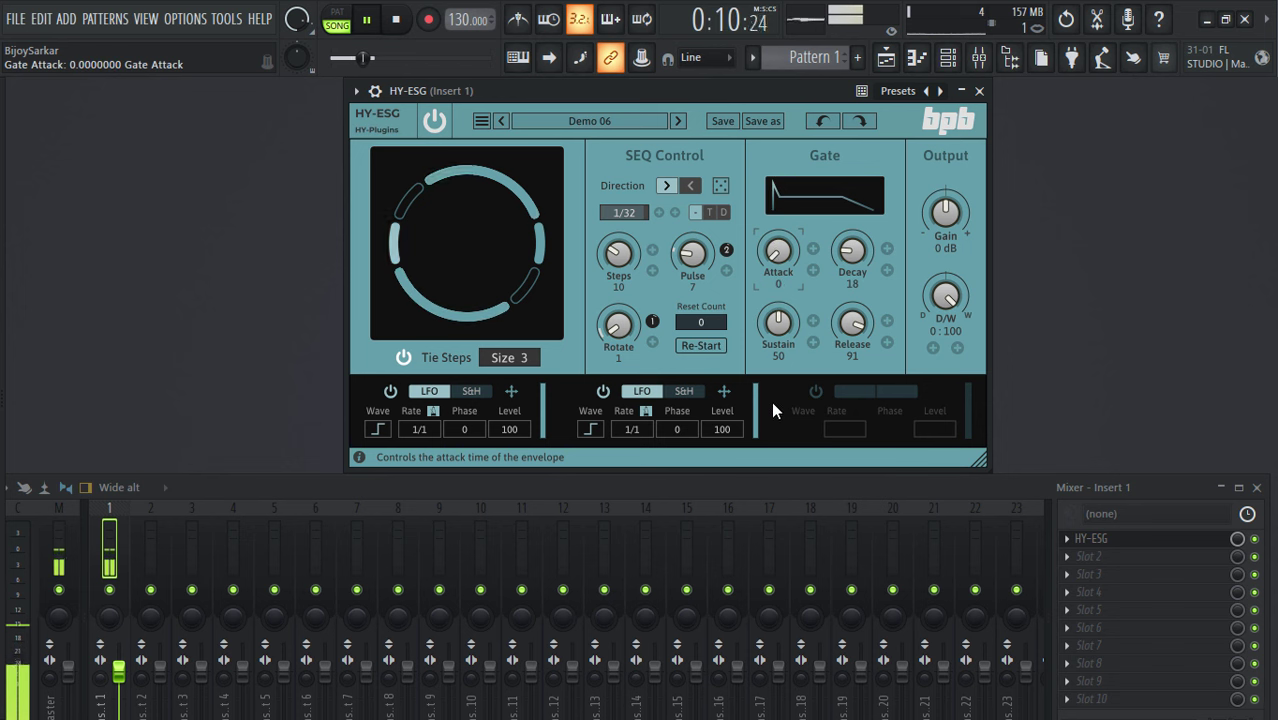
drag(848, 337, 855, 398)
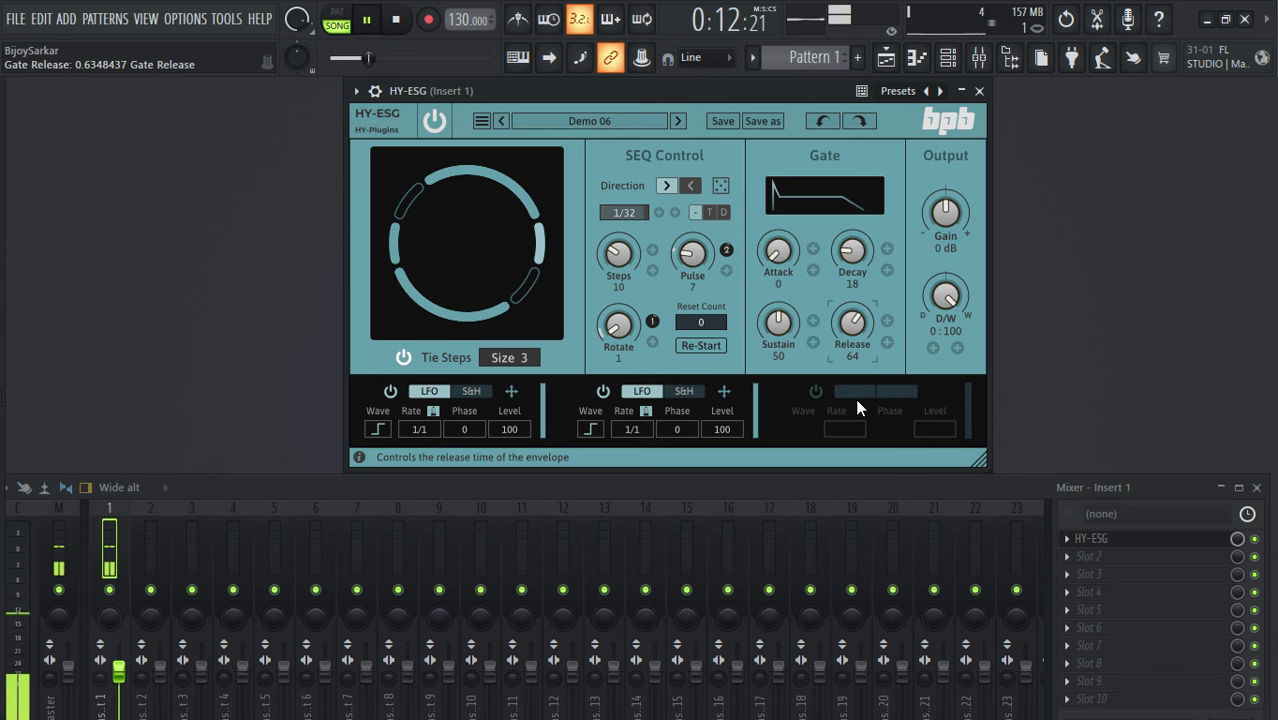
drag(616, 331, 647, 310)
Stop playback, bypass the HY-ESG slot on Insert 1, play the track bypassed, then stop.
click(396, 19)
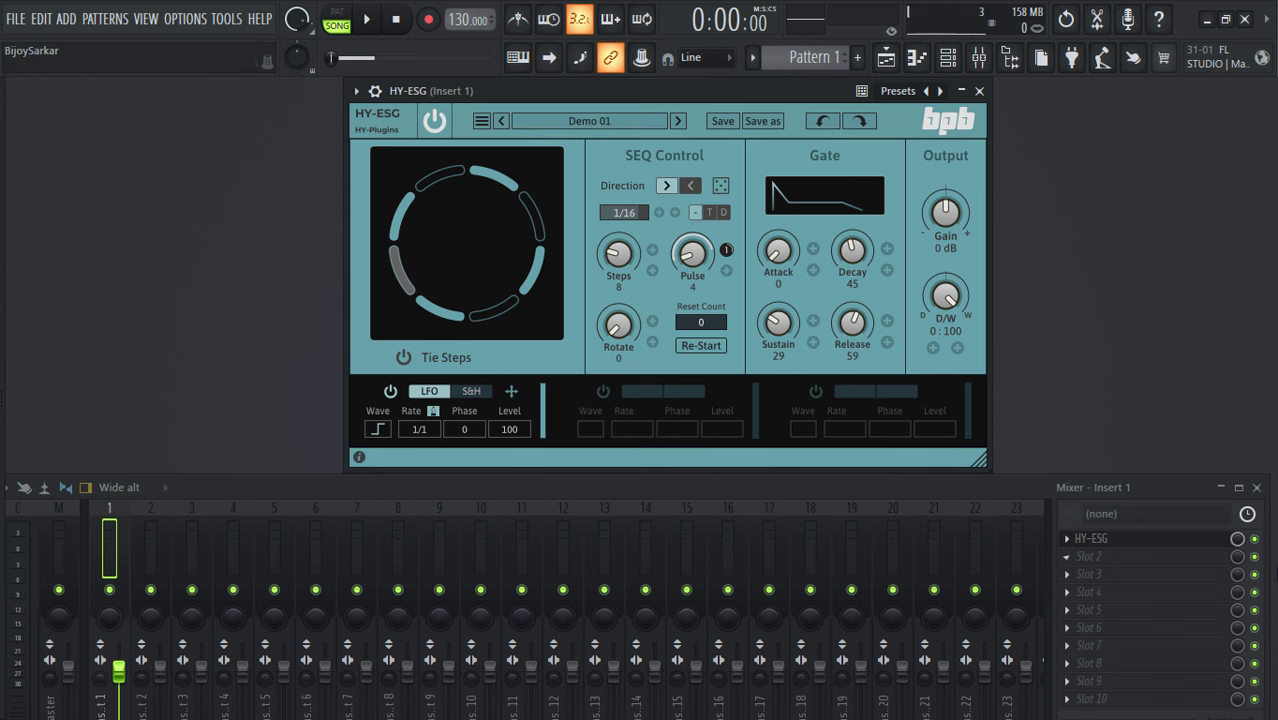
click(1254, 538)
click(367, 20)
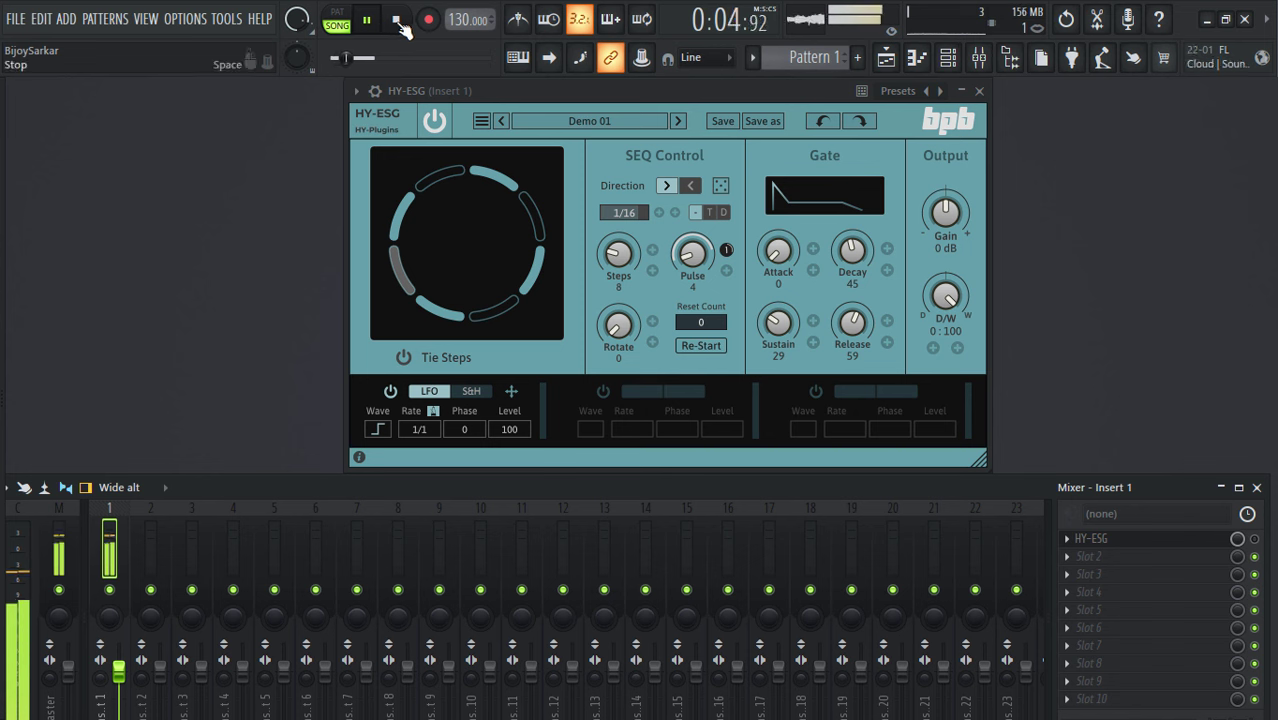
click(397, 20)
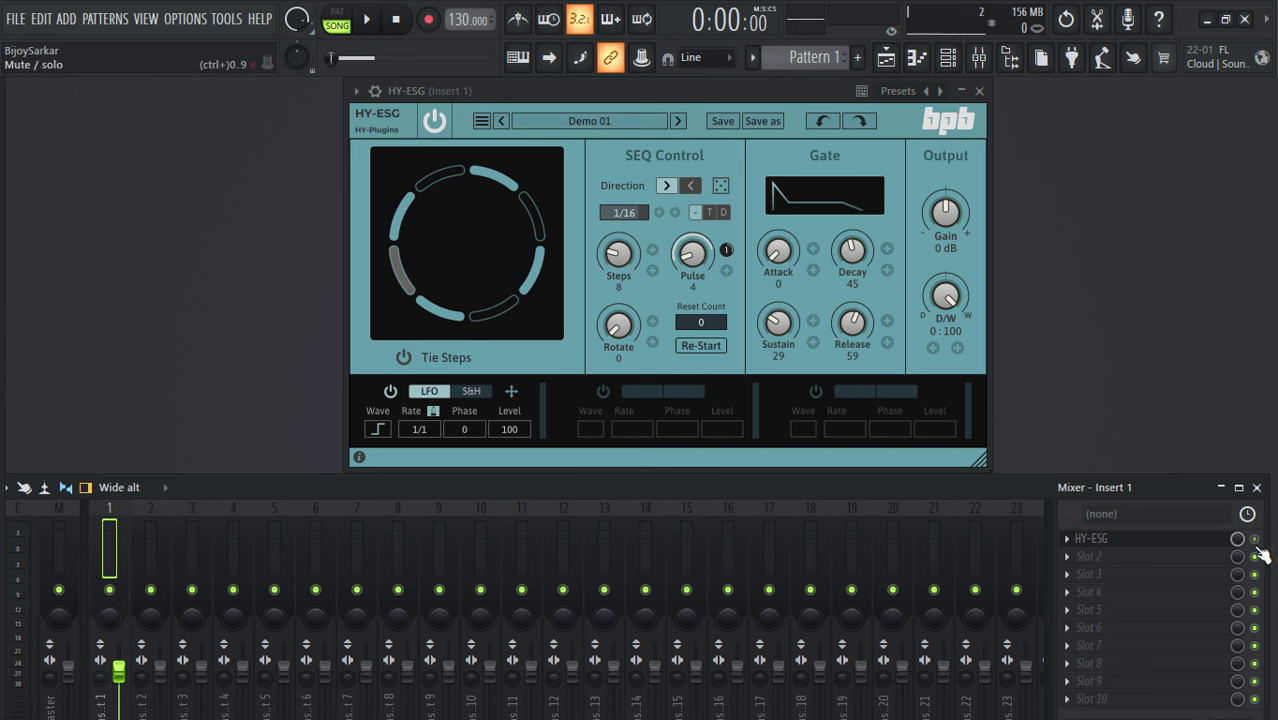
Play the track while stepping HY-ESG through Demo 02, 03, 04, 05 and Demo 06.
click(366, 20)
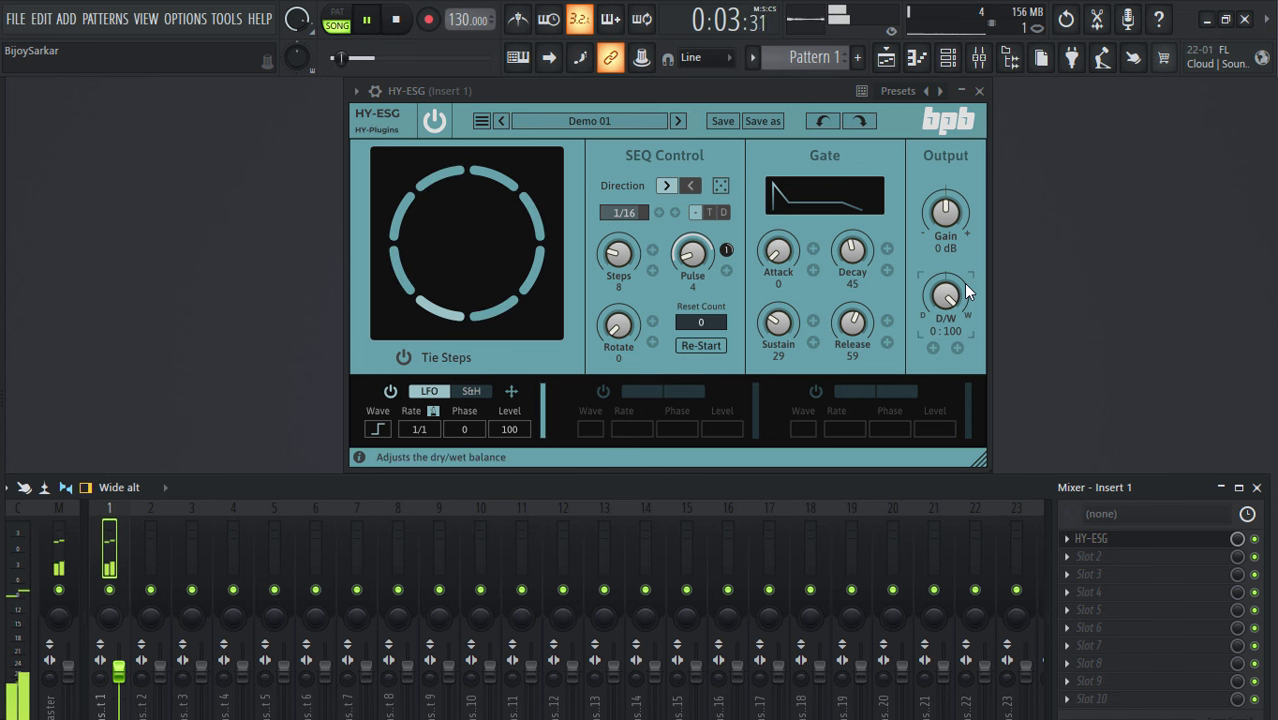
click(677, 121)
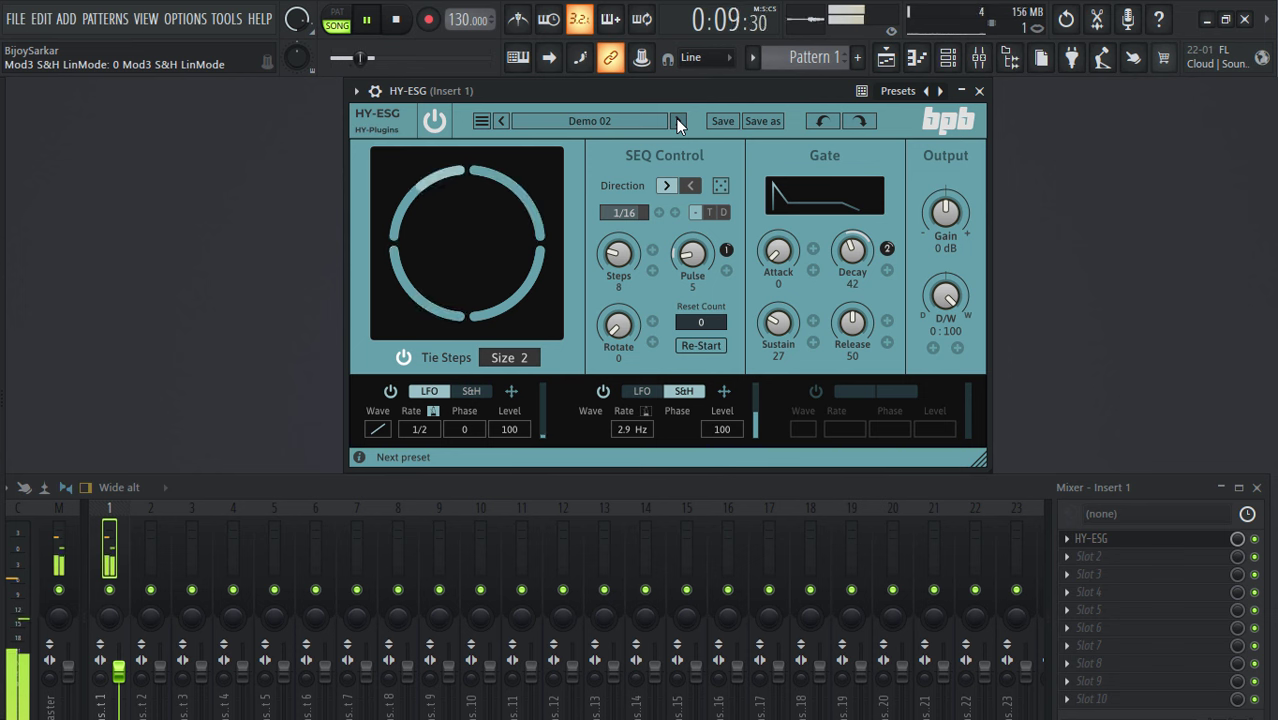
click(644, 120)
mouse_move(638, 142)
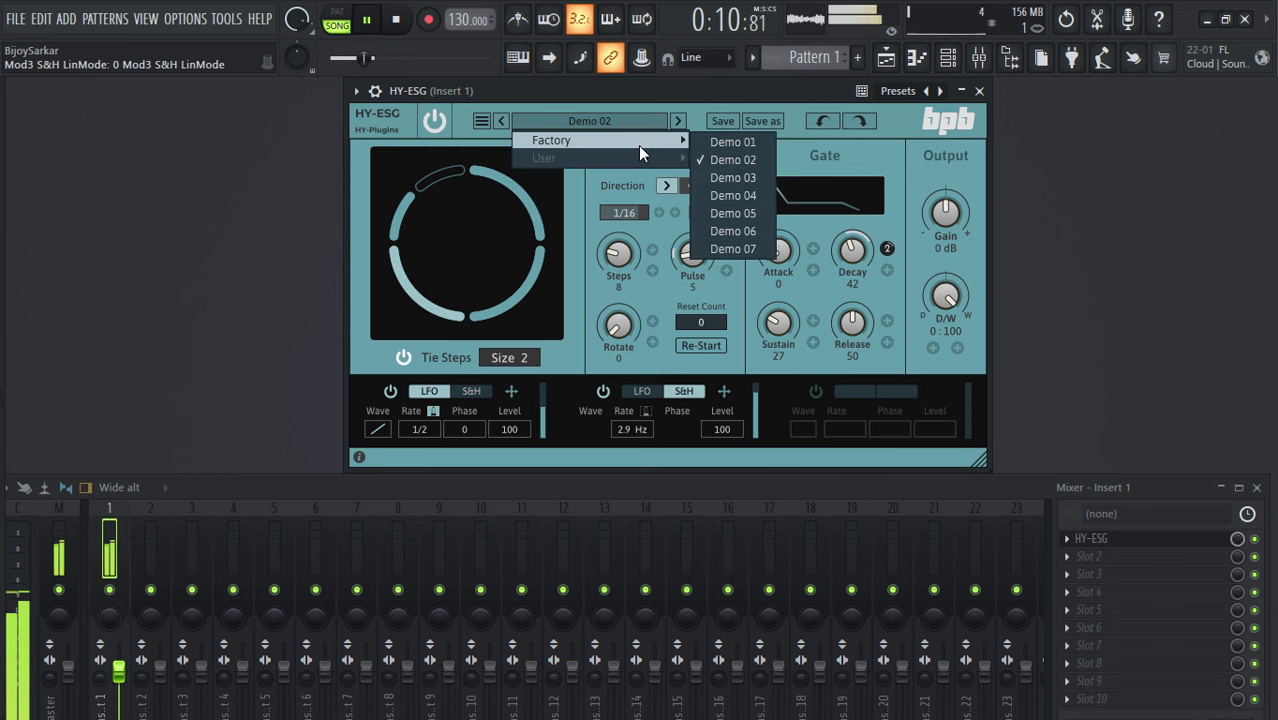
click(719, 174)
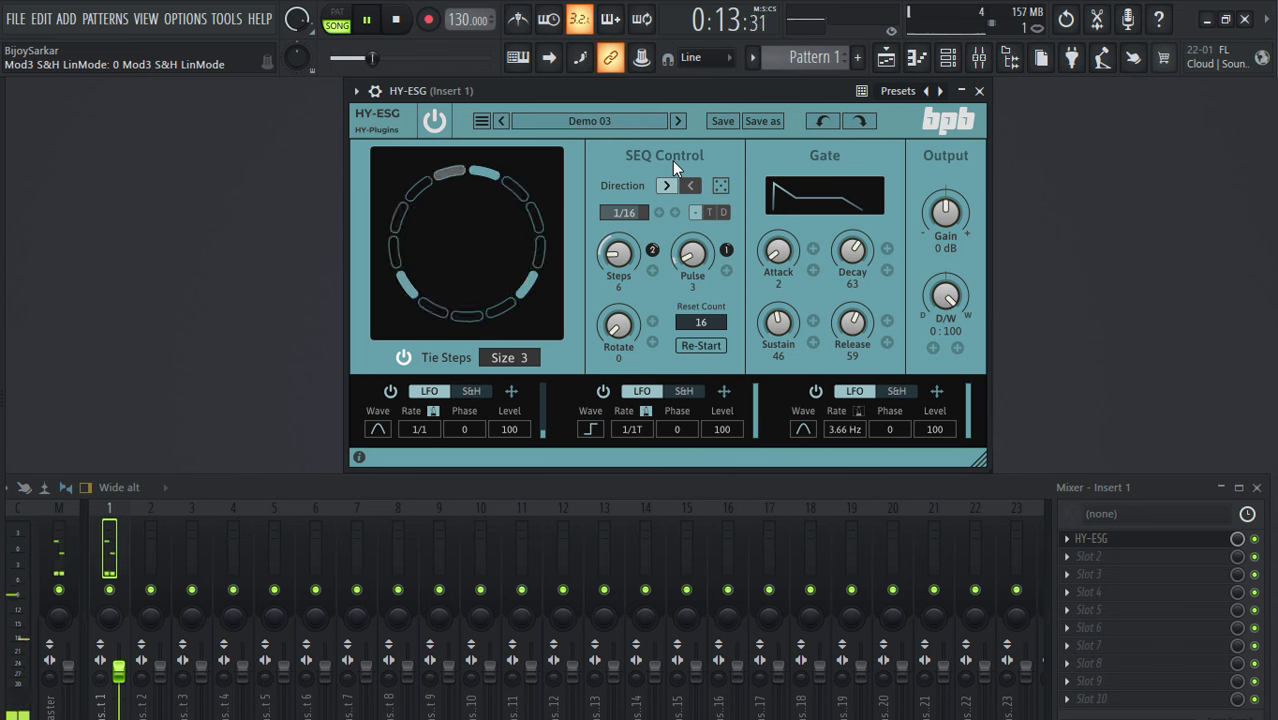
click(680, 120)
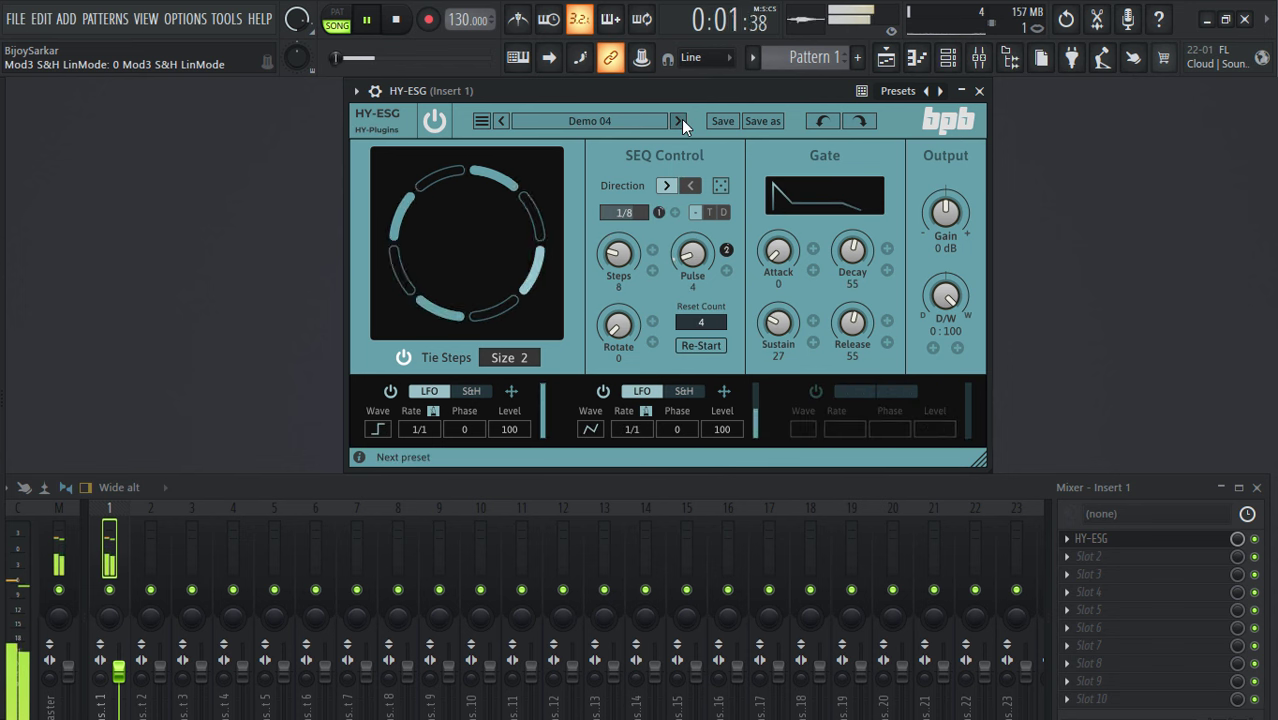
click(680, 120)
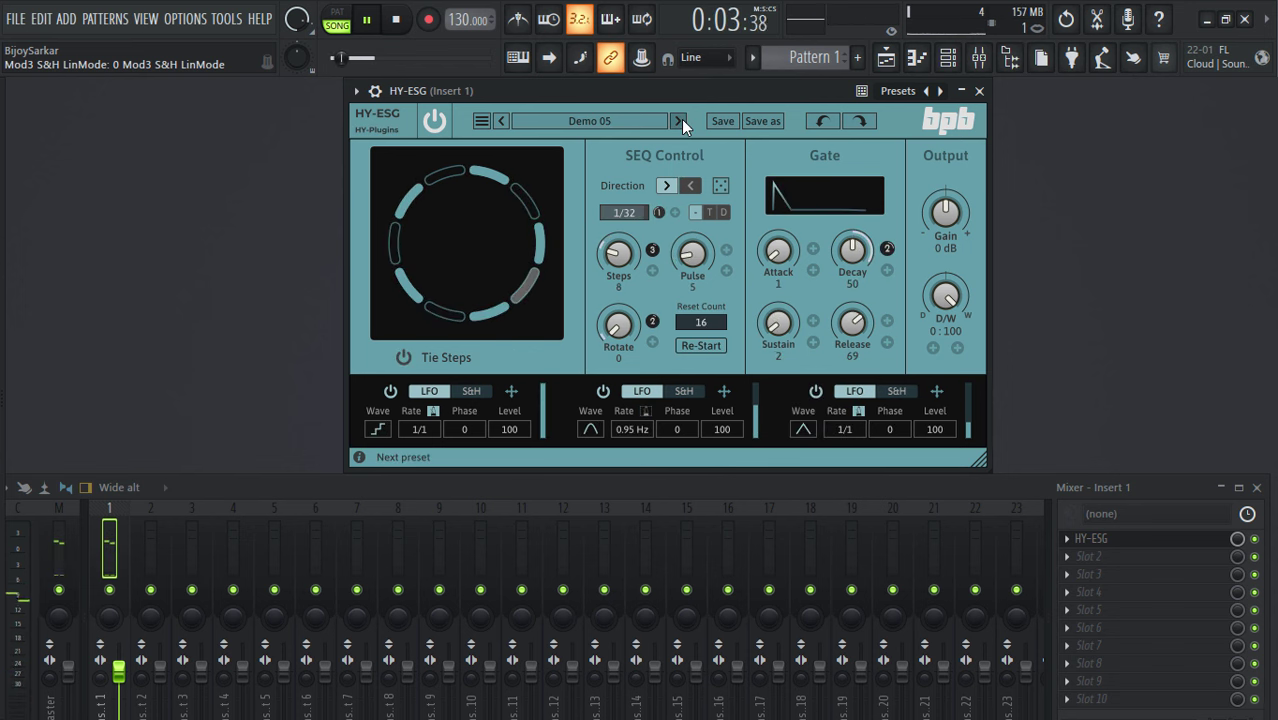
click(680, 120)
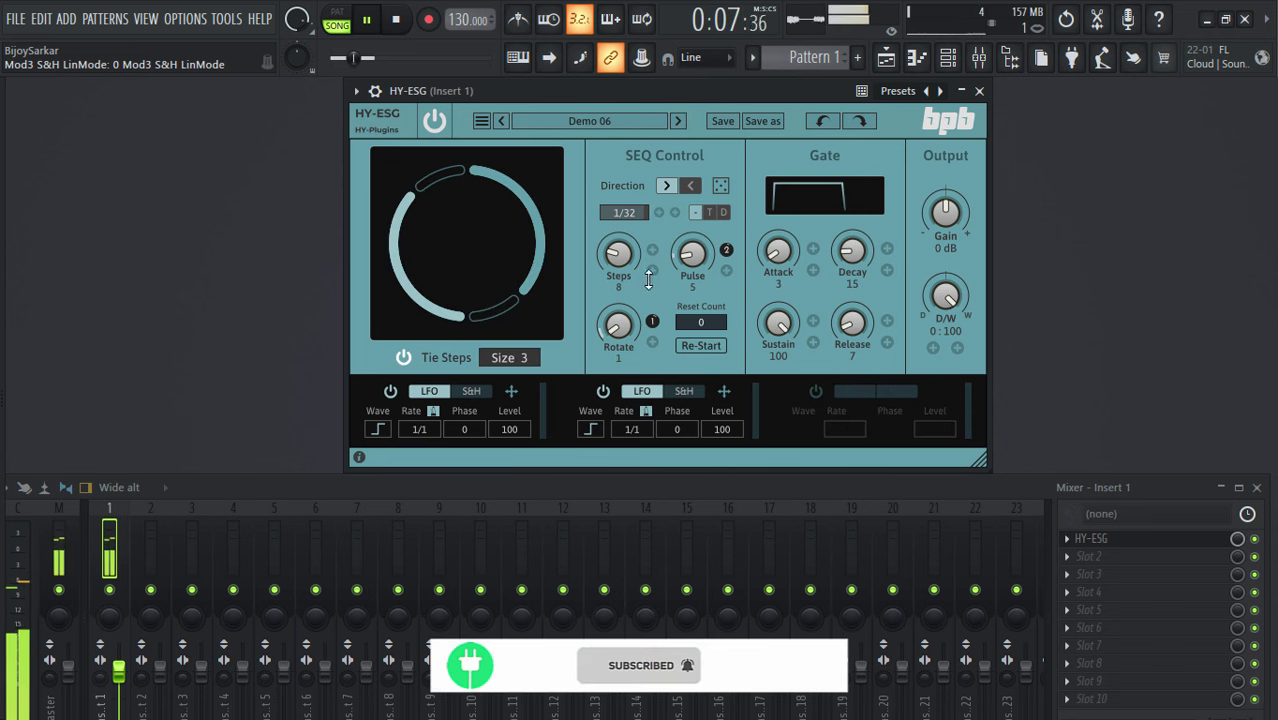
Reduce HY-ESG's sequence to 6 steps and raise the gate attack to 100.
scroll(612, 266, down, 2)
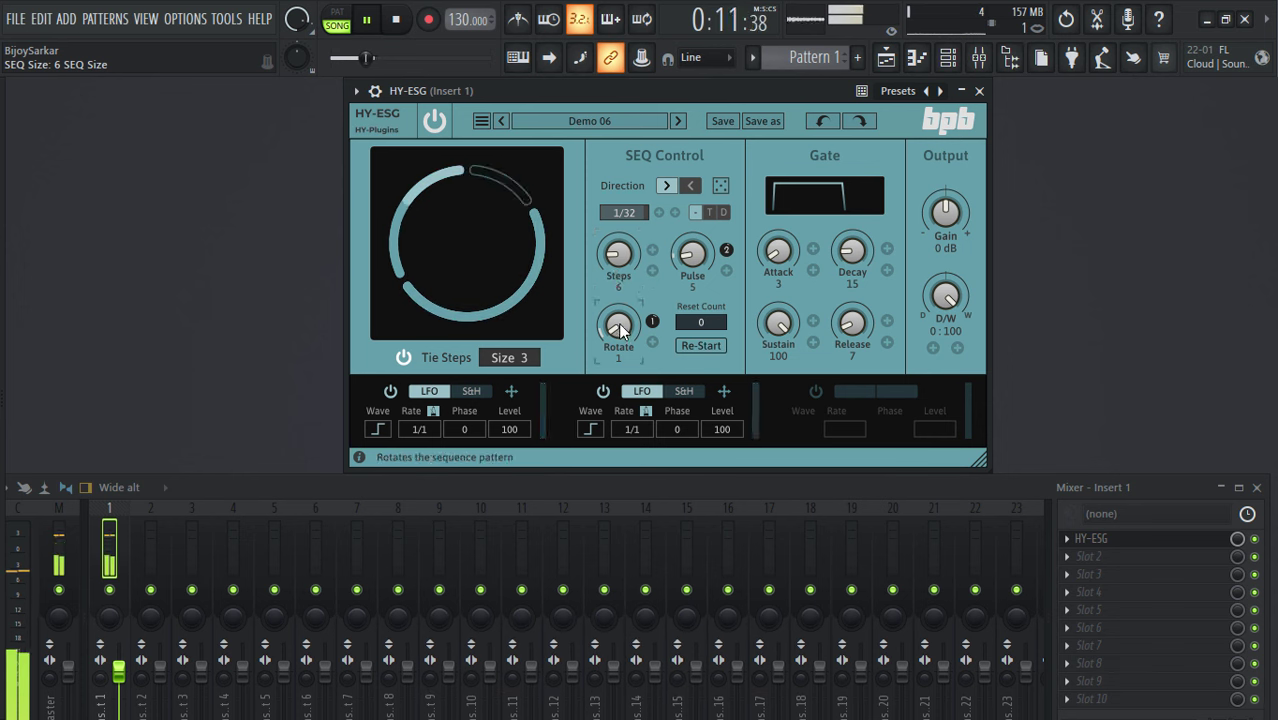
drag(788, 256, 797, 139)
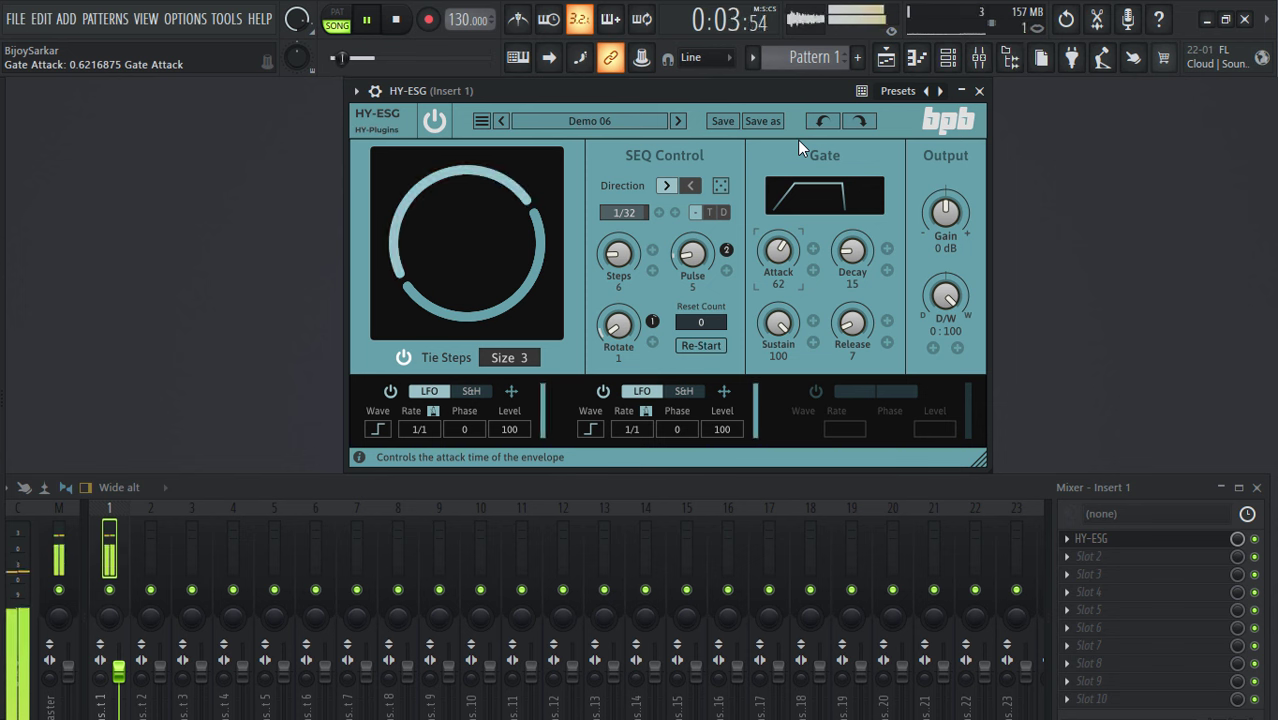
drag(797, 139, 830, 55)
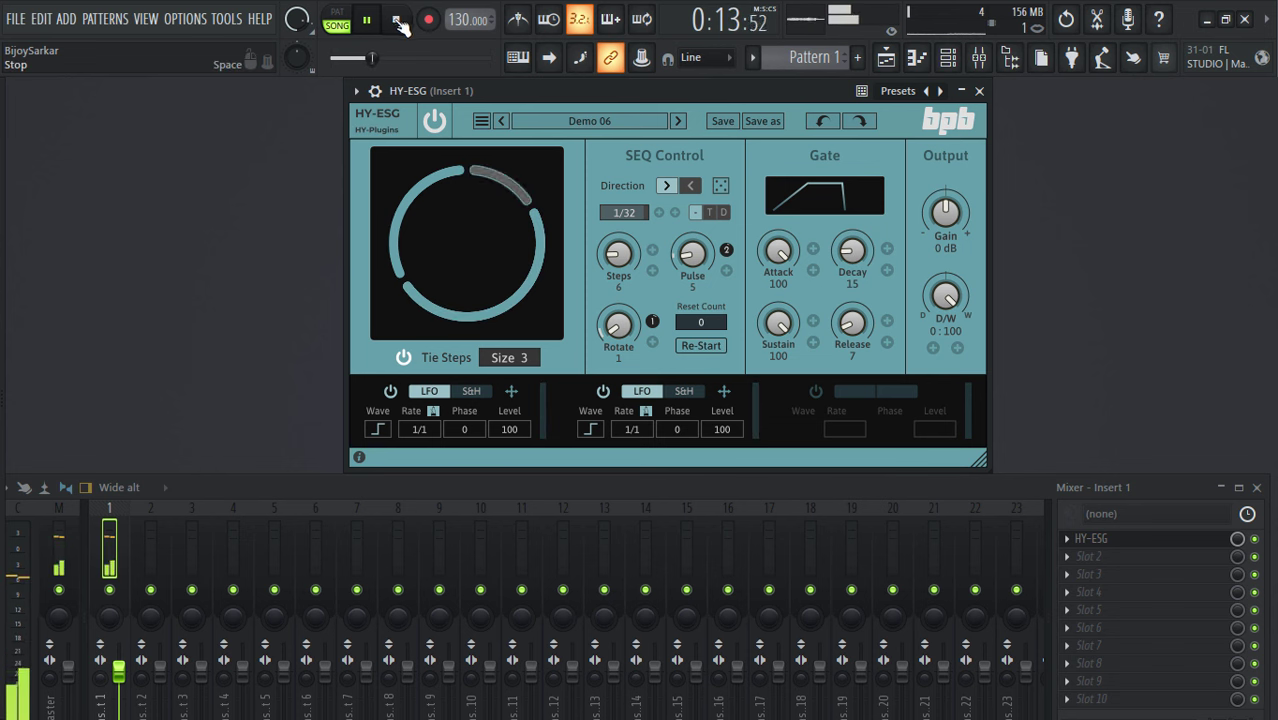
key(space)
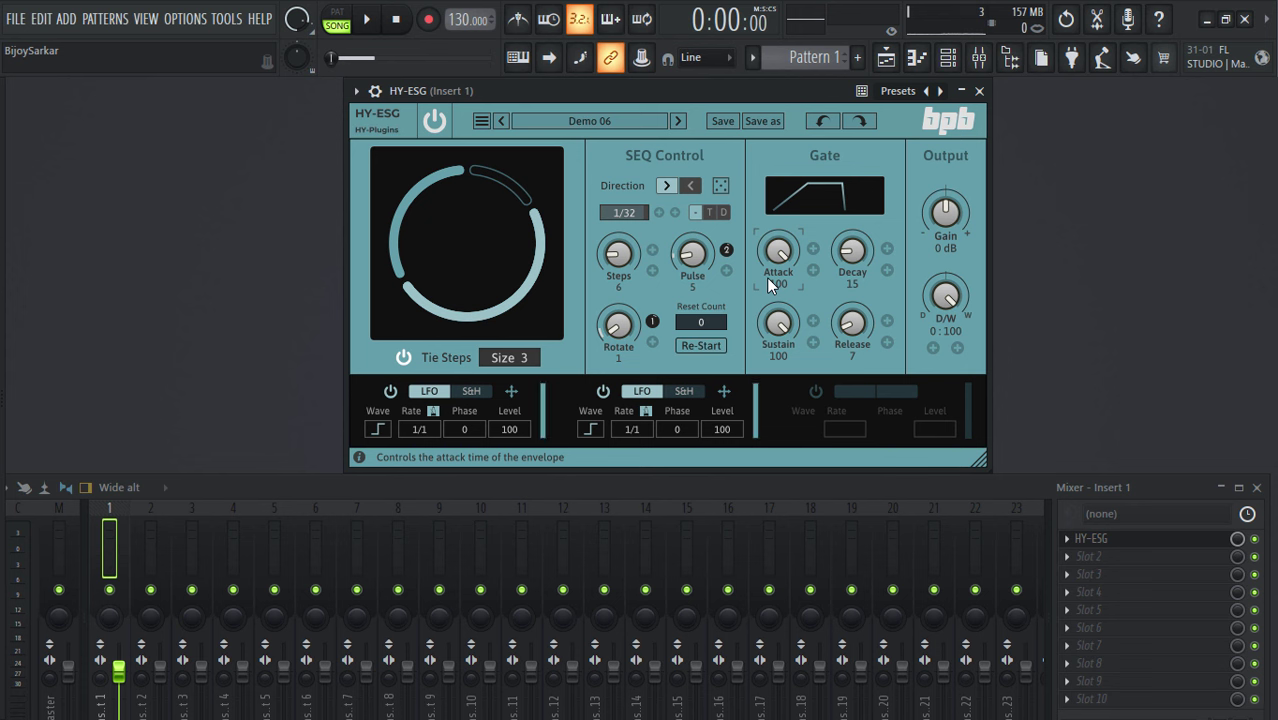